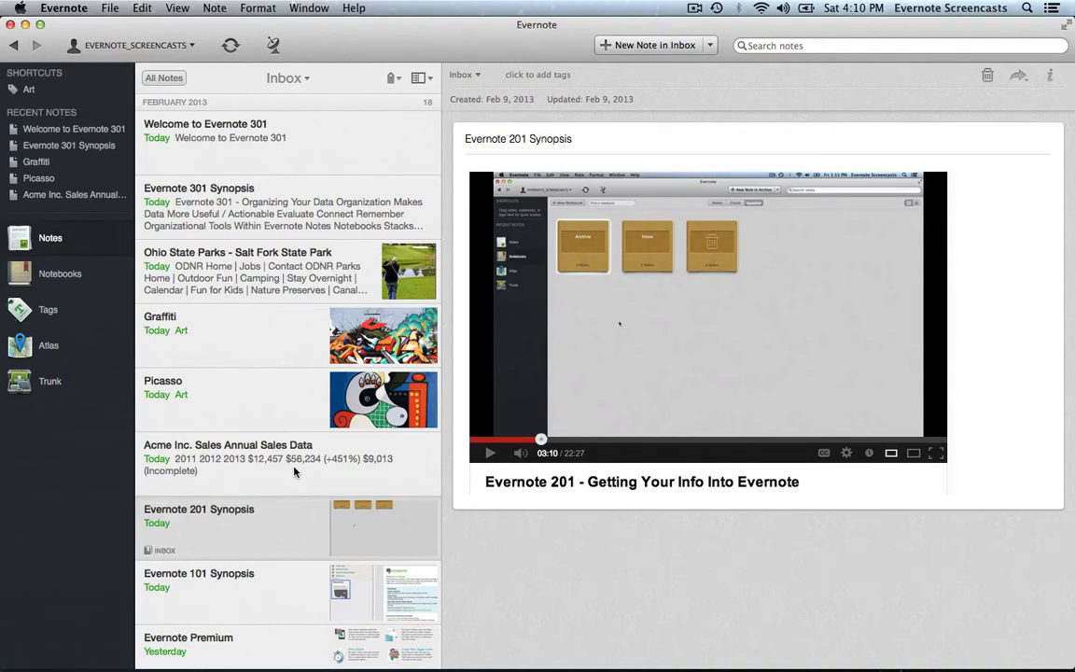
- View the Evernote 301 Synopsis and Acme Inc. Annual Sales Data notes, and the notes from Picasso up to Ohio State Parks
click(285, 221)
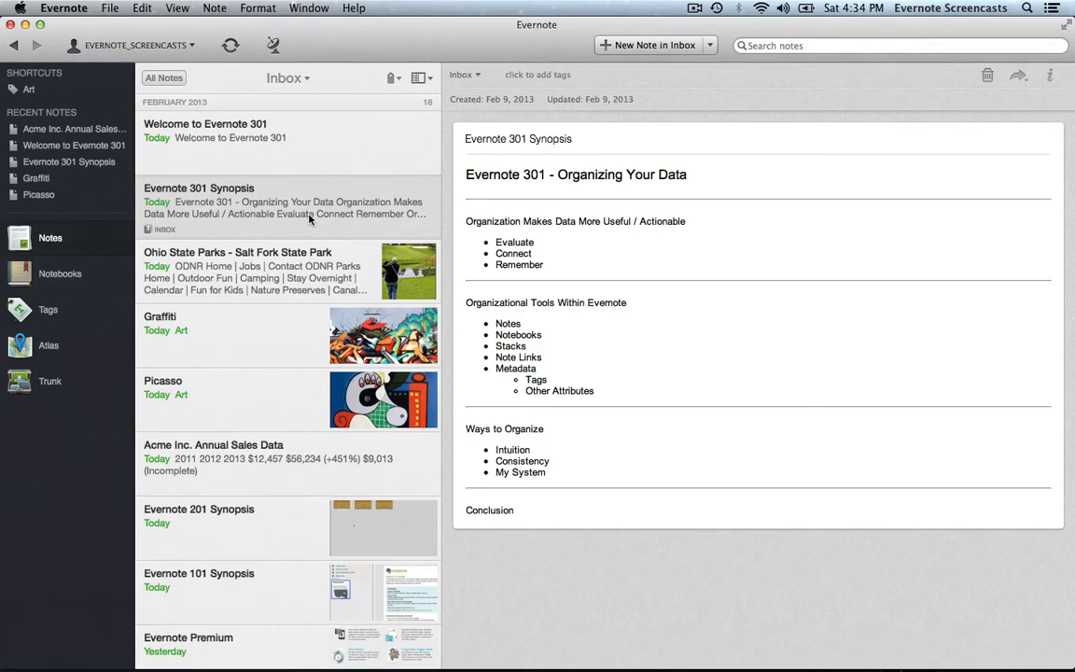
click(292, 470)
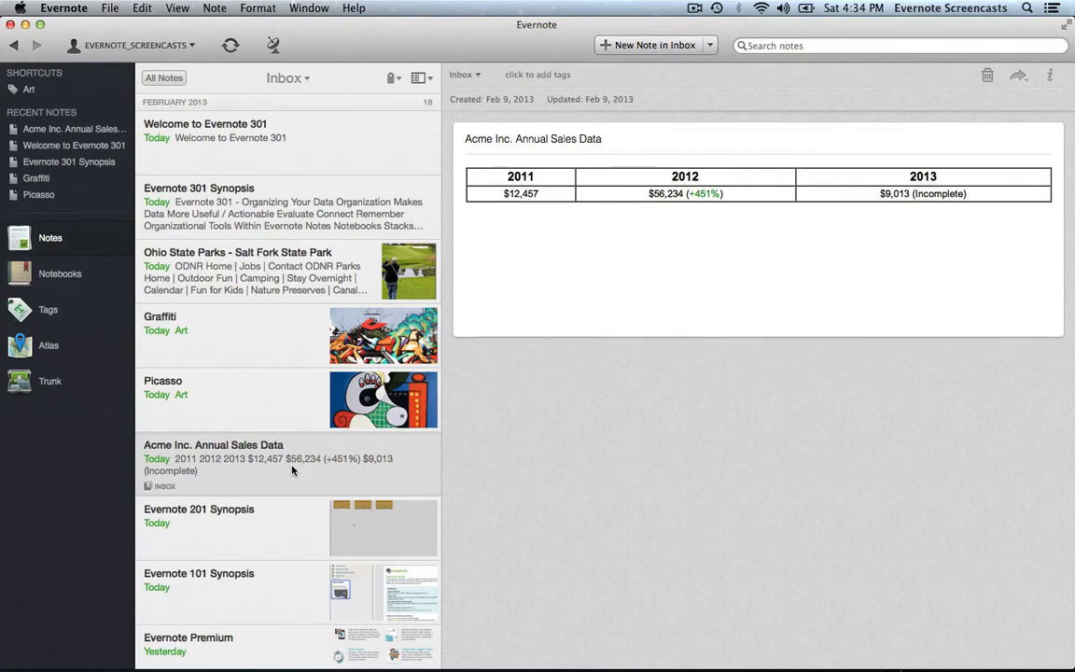
key(Up)
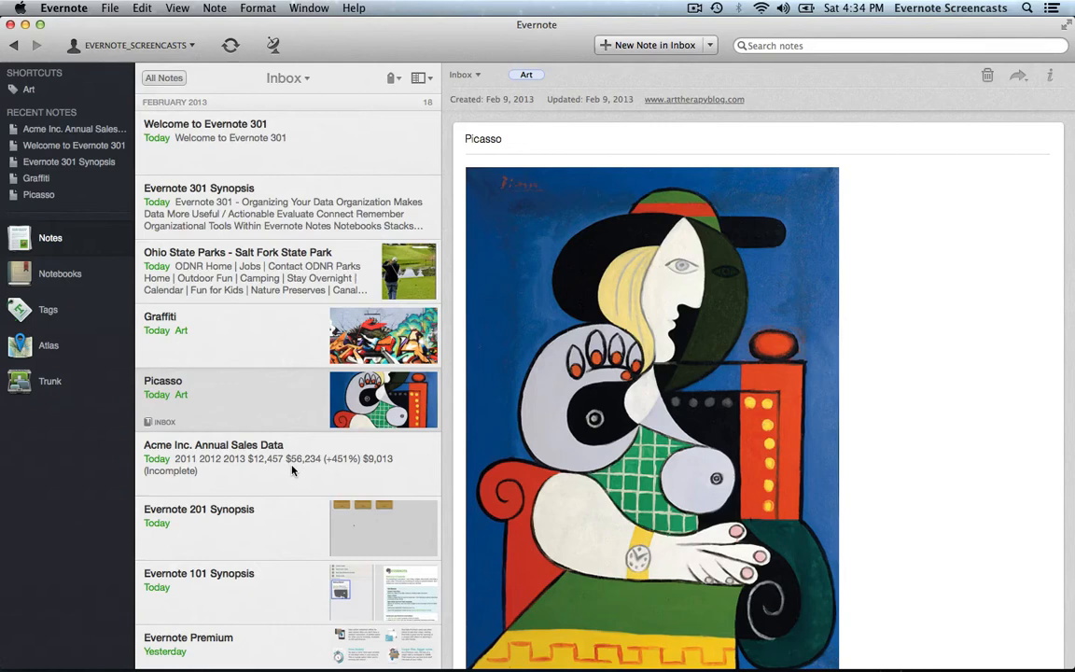
key(Up)
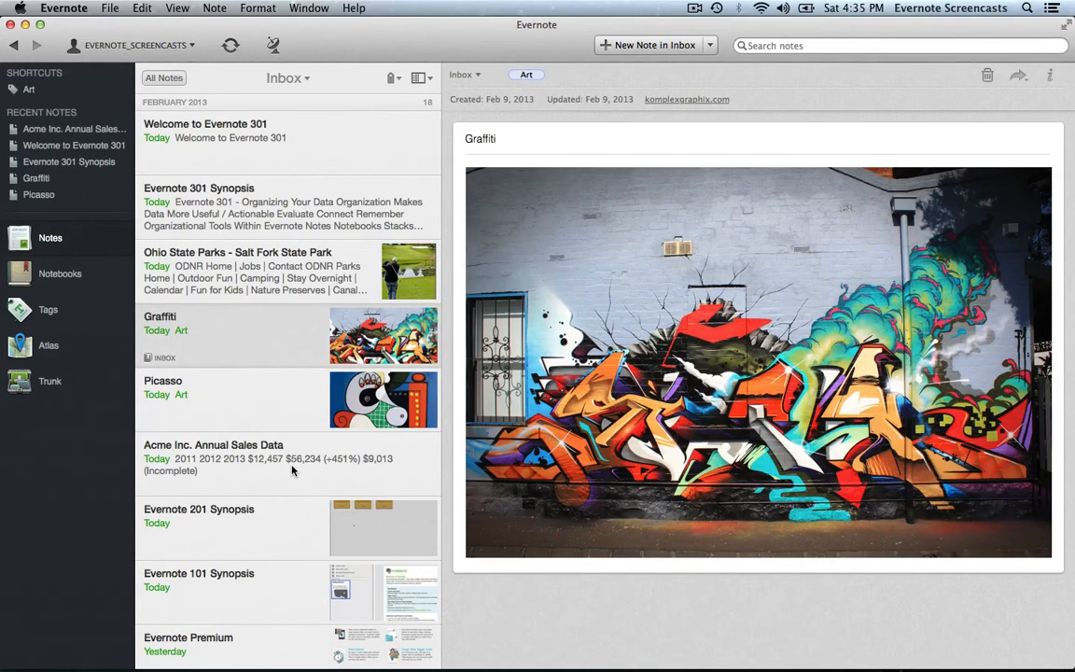
key(Up)
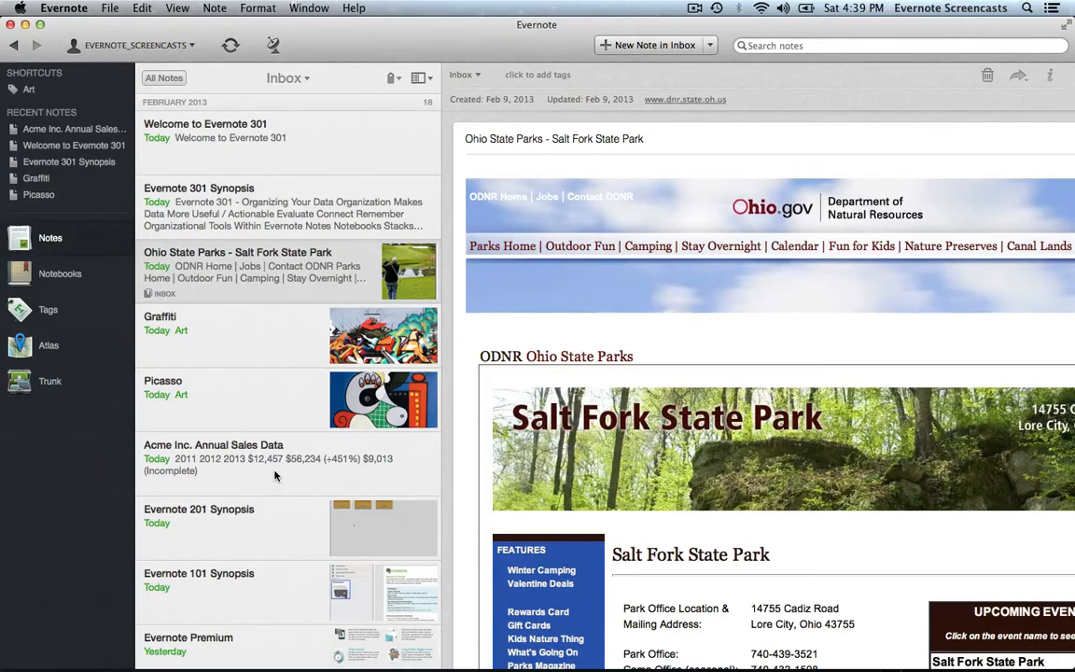
- Go through the Inbox notes one by one, from Welcome to Evernote 301 down to Evernote 201 Synopsis
click(275, 474)
click(300, 168)
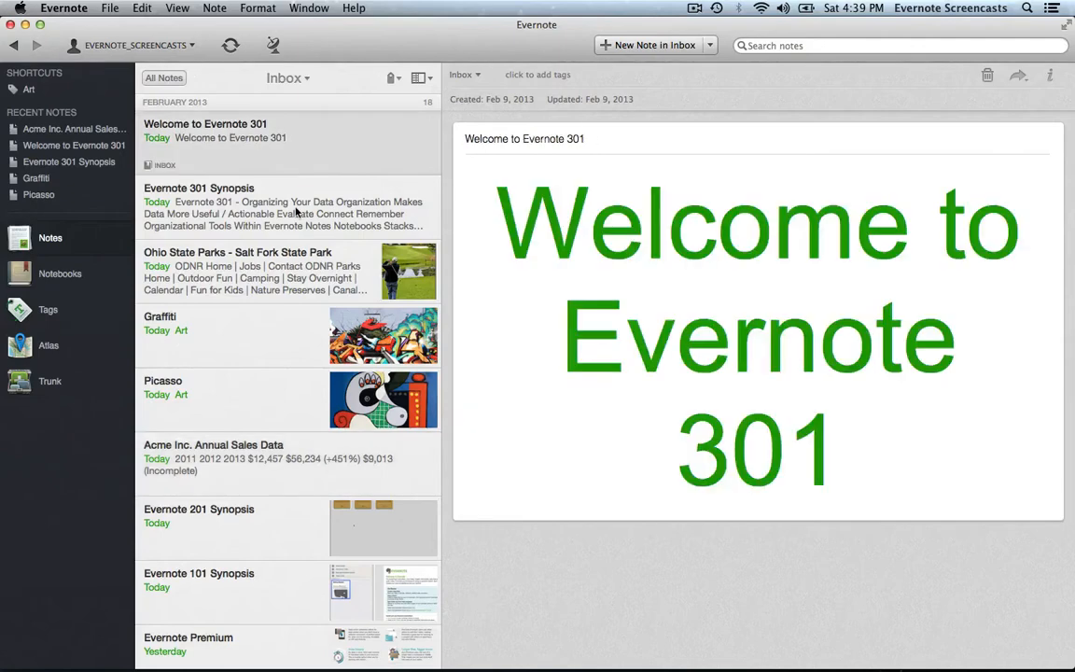
click(295, 213)
click(295, 269)
click(289, 342)
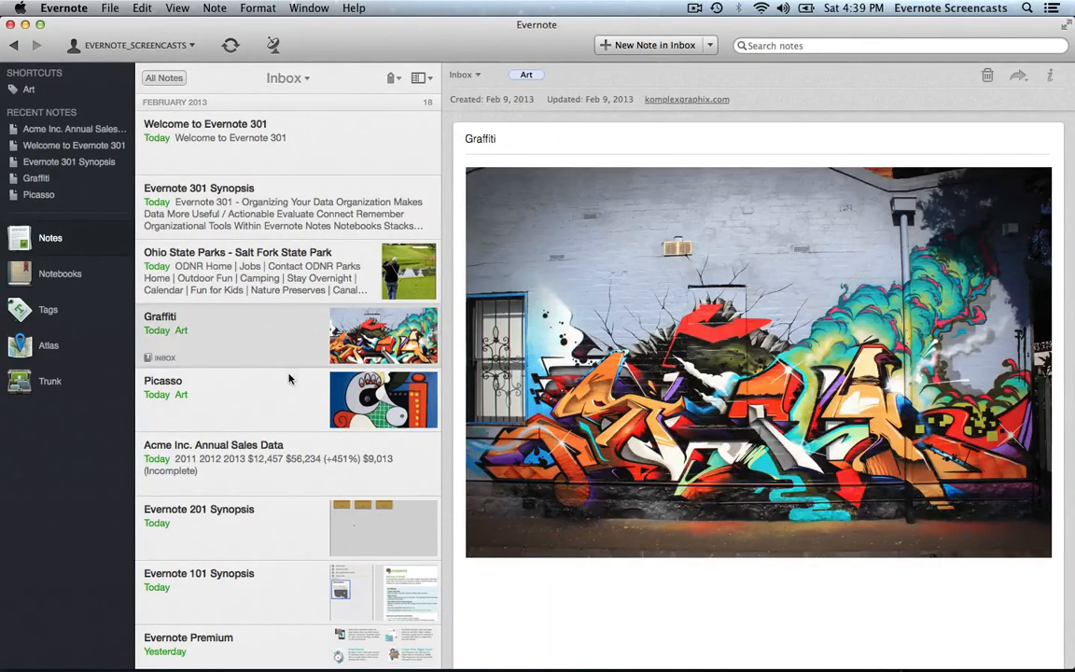
click(289, 381)
click(289, 462)
click(289, 540)
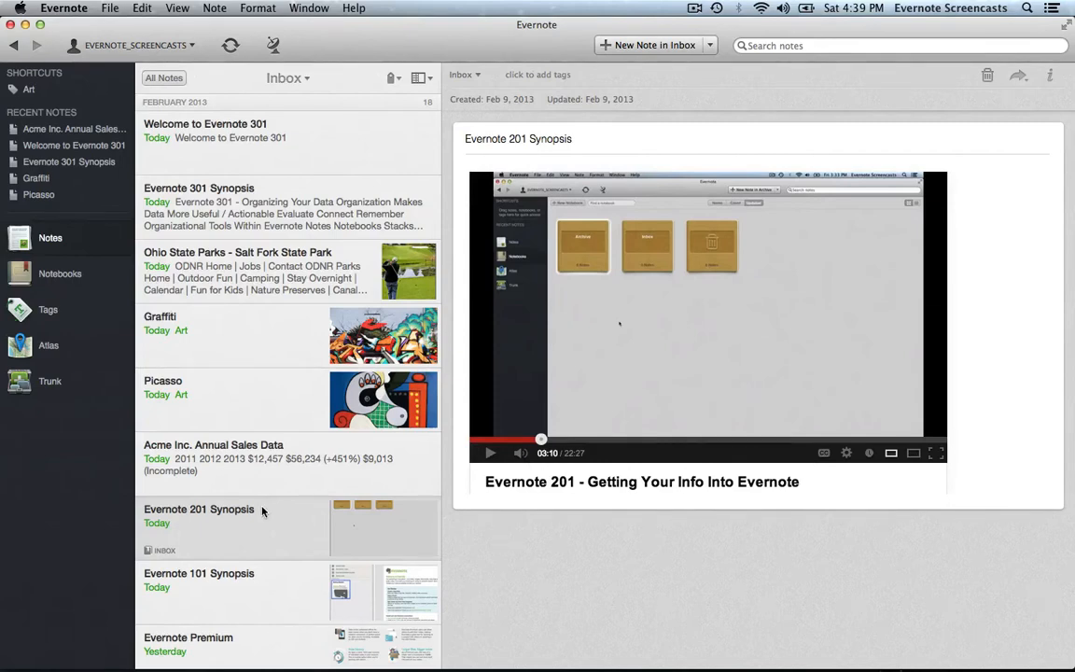
- Open the notebooks overview and examine the synchronized and local options for creating a new notebook
click(89, 272)
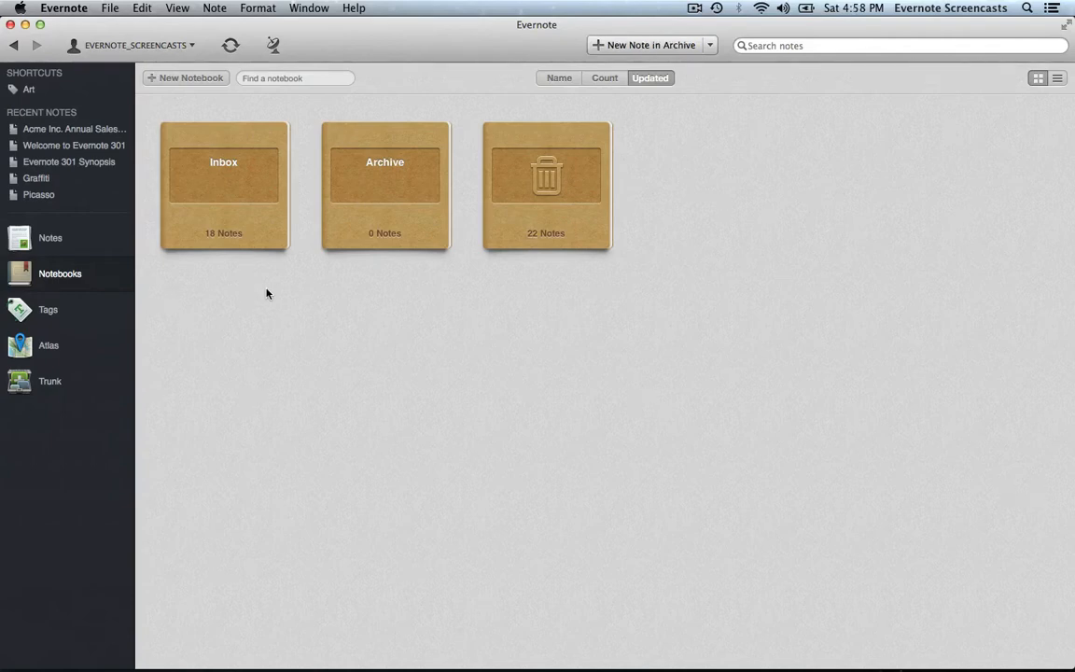
click(109, 7)
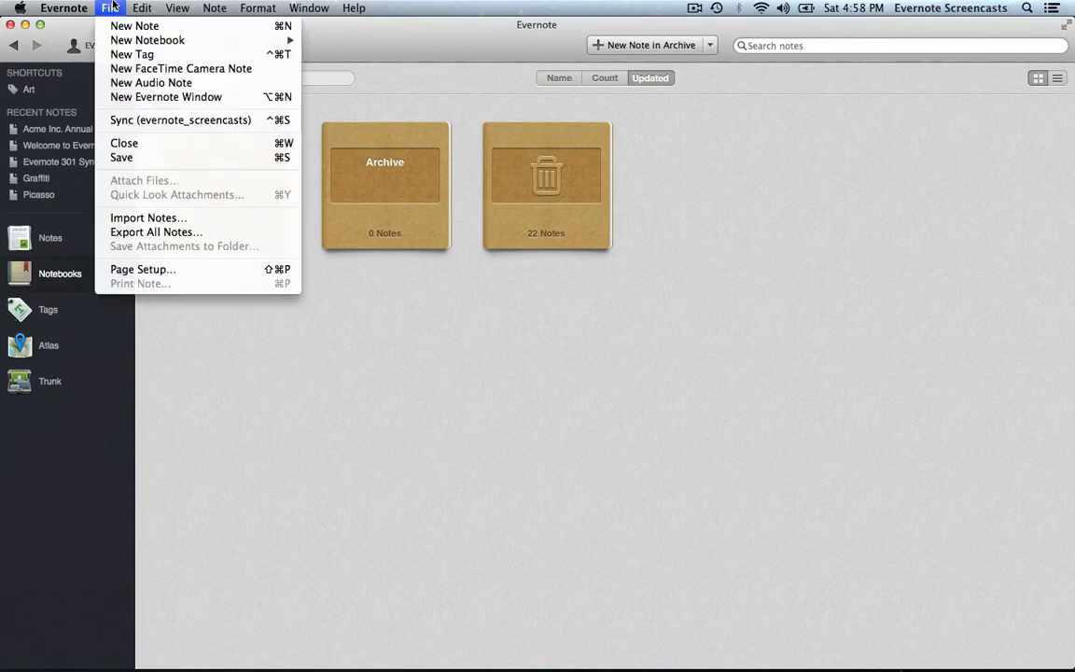
mouse_move(235, 47)
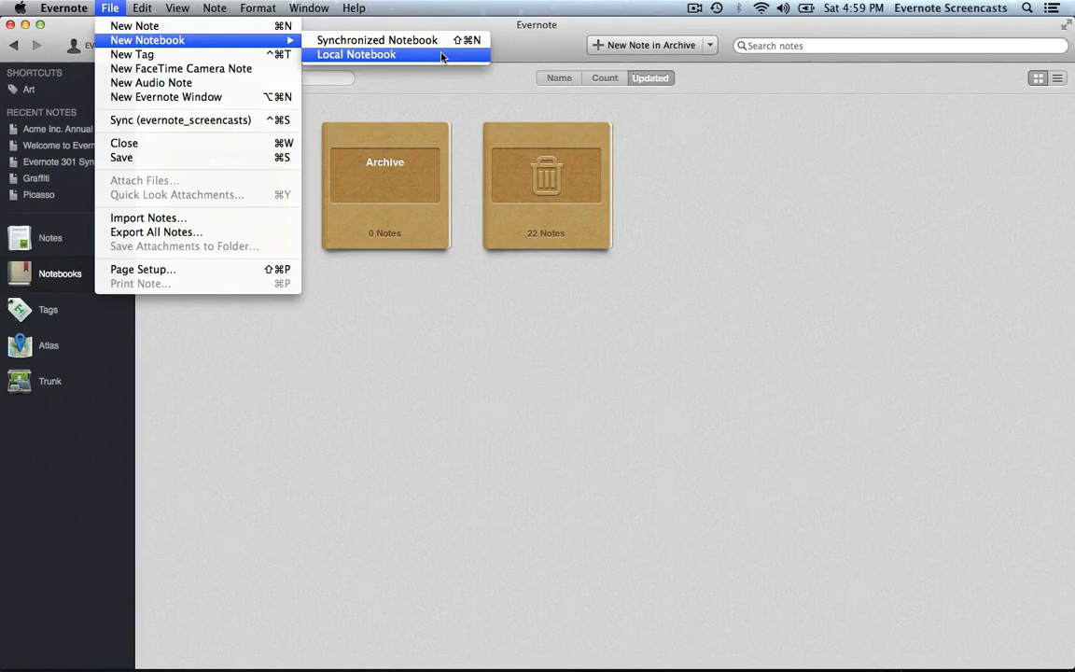
click(405, 336)
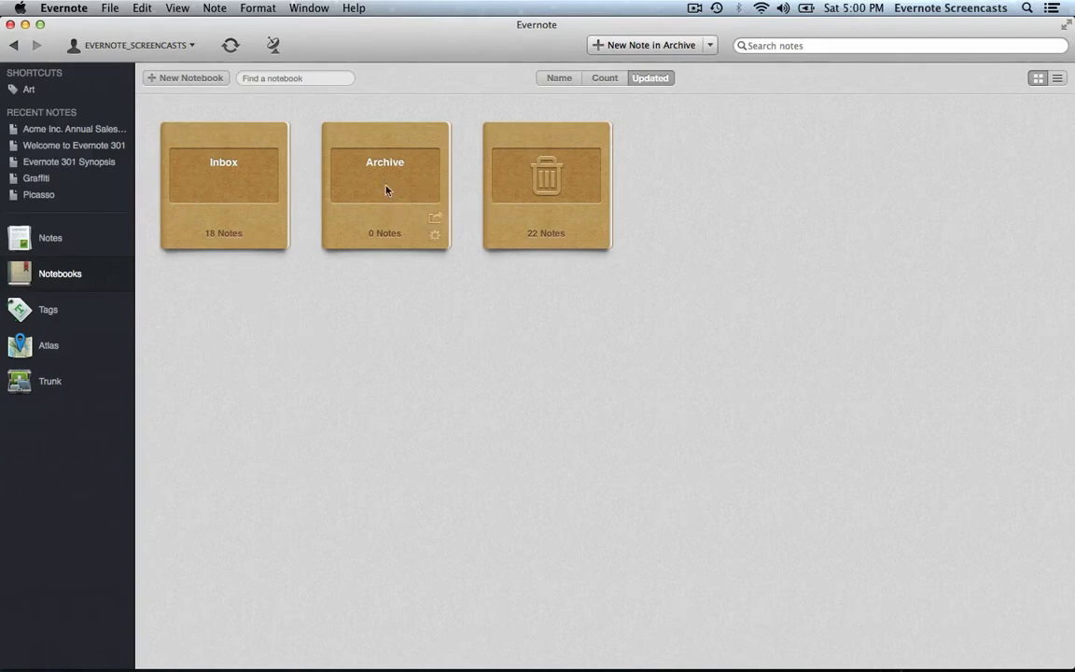
- Examine the Inbox notebook and the Archive notebook's sharing and settings controls in the overview
click(248, 222)
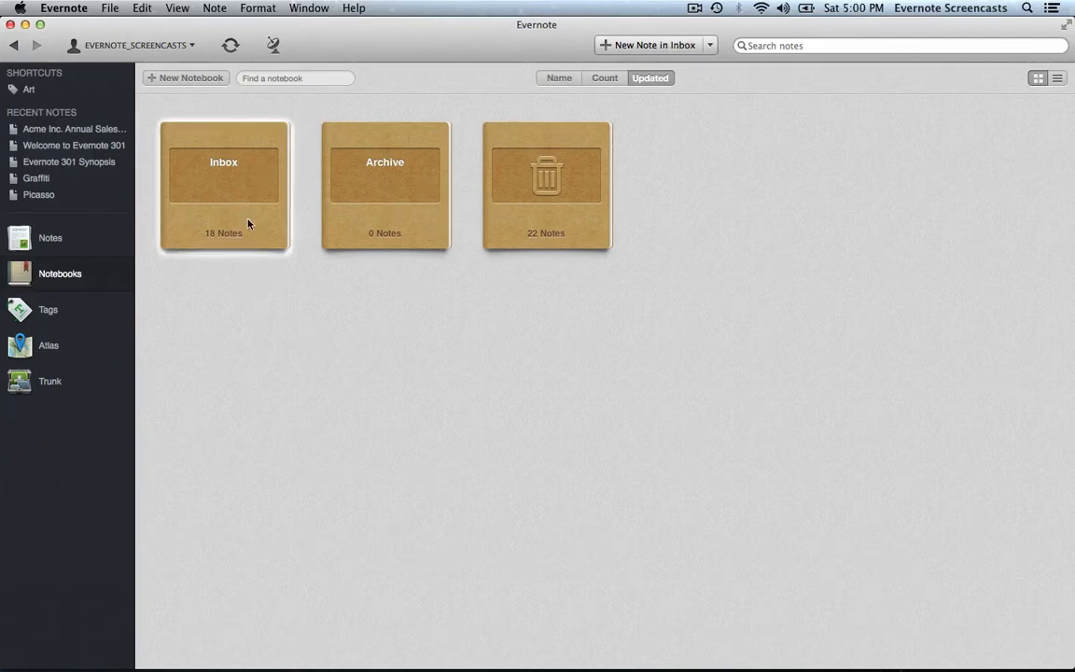
click(270, 307)
mouse_move(401, 226)
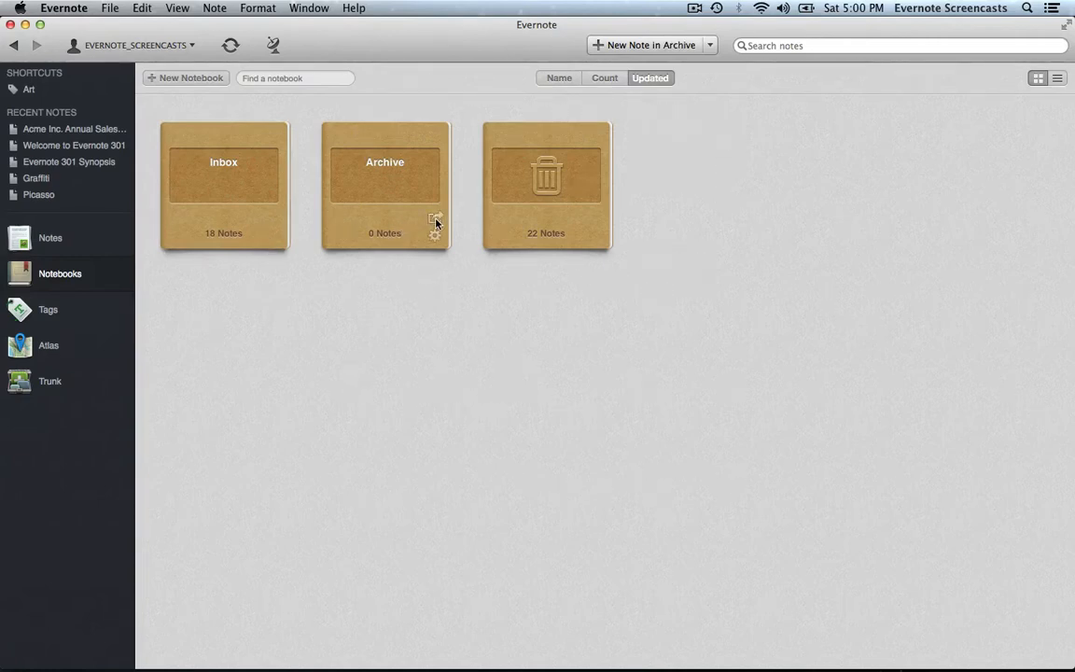
click(435, 220)
- Create three new notebooks named Journal, Trips and Personal Development
click(211, 78)
text(Journal)
key(Return)
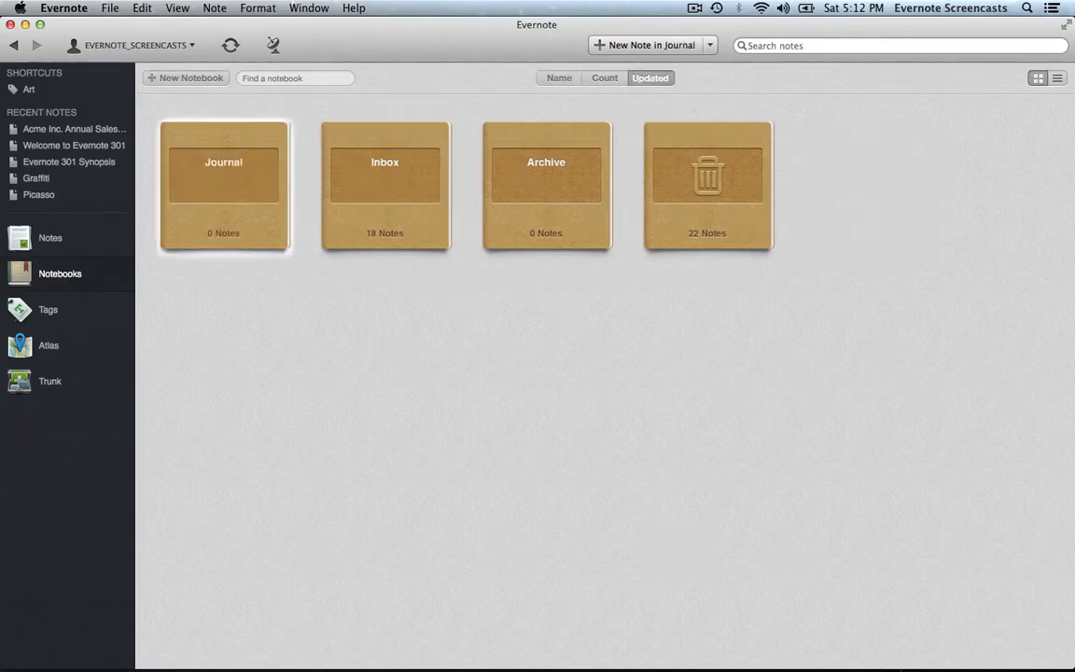
click(211, 79)
text(Trips)
key(Return)
click(211, 78)
text(Personal Development)
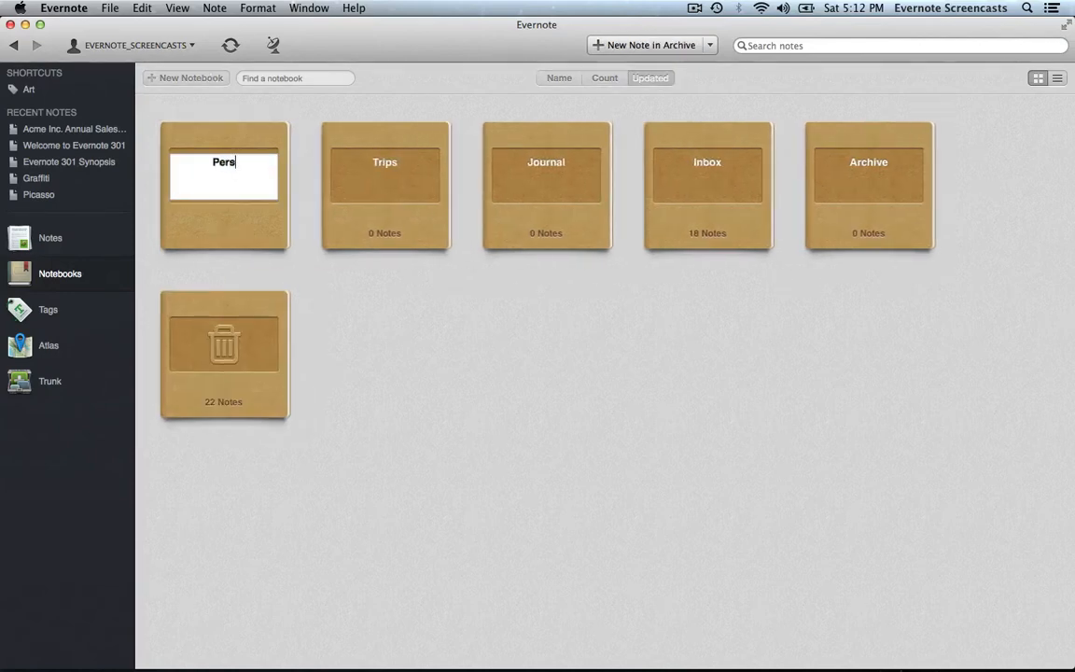
key(Return)
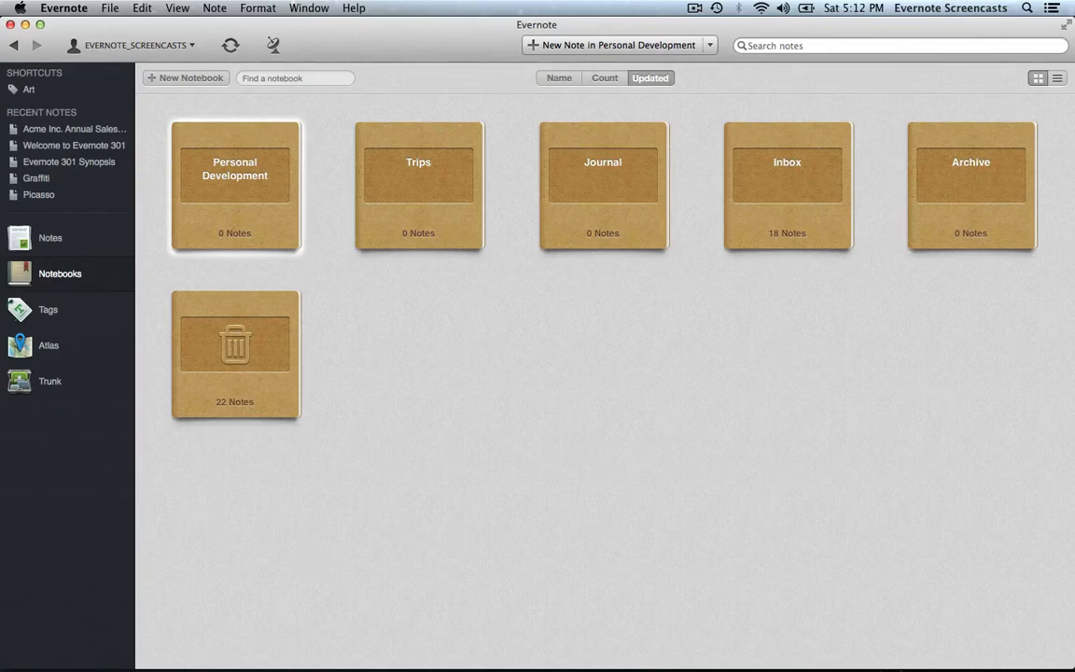
- Add the Personal Development notebook to a new stack and rename the stack Personal
right_click(252, 145)
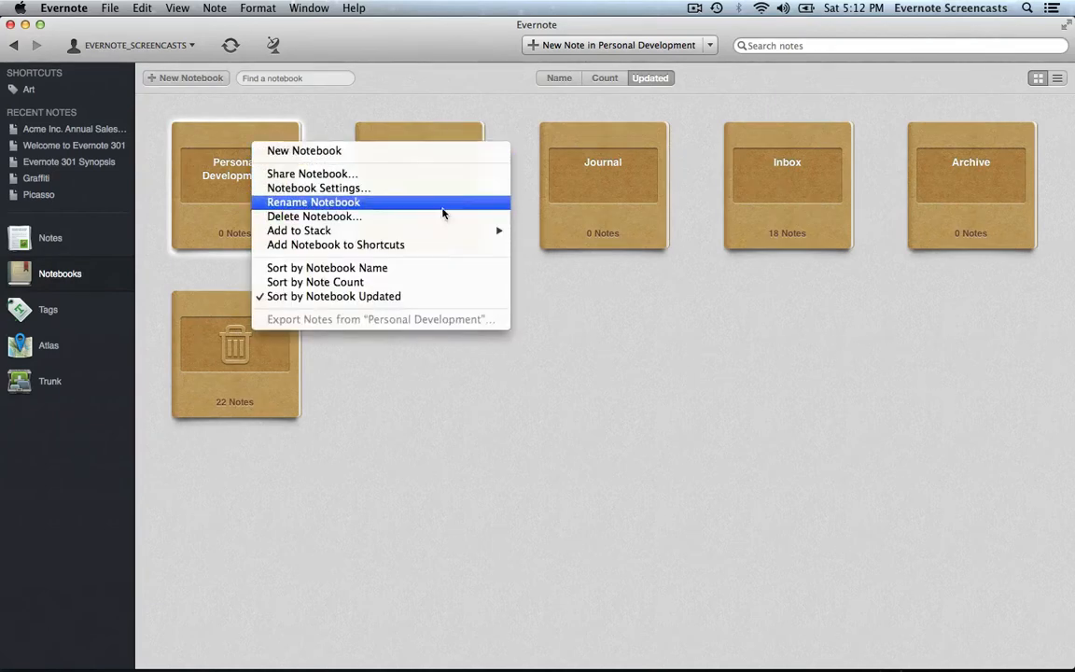
mouse_move(467, 231)
click(523, 231)
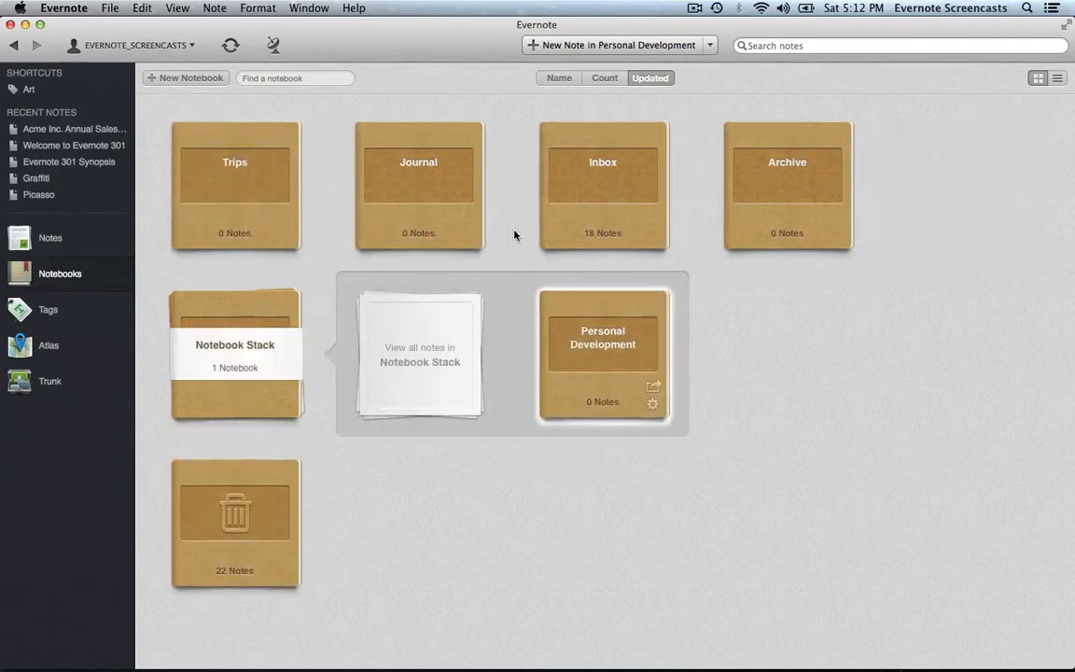
right_click(269, 345)
click(301, 383)
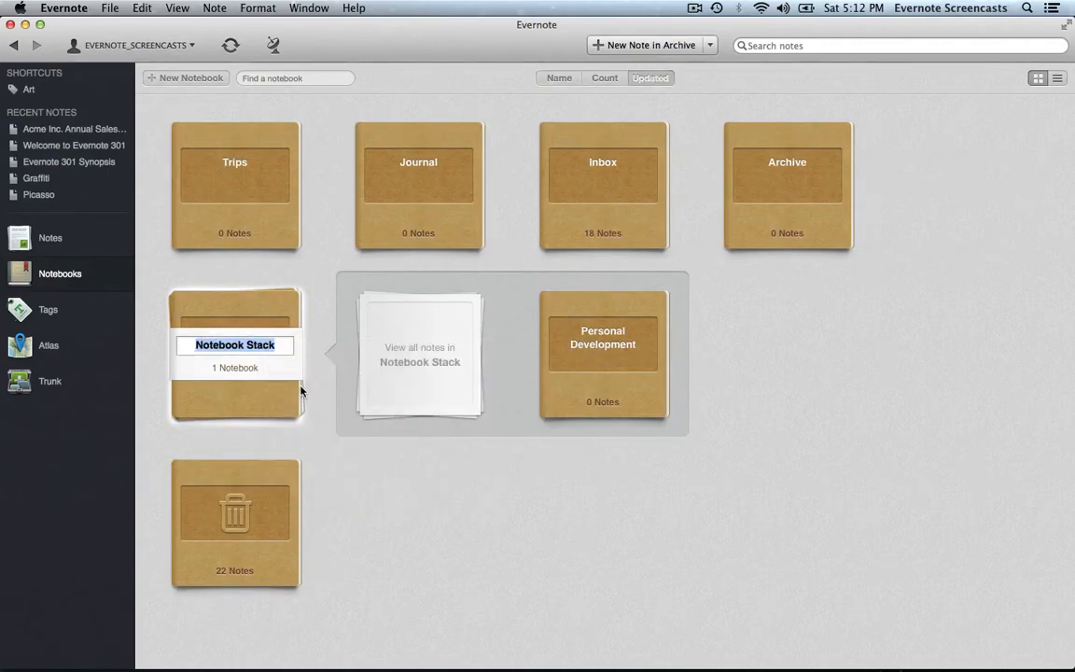
text(Personal)
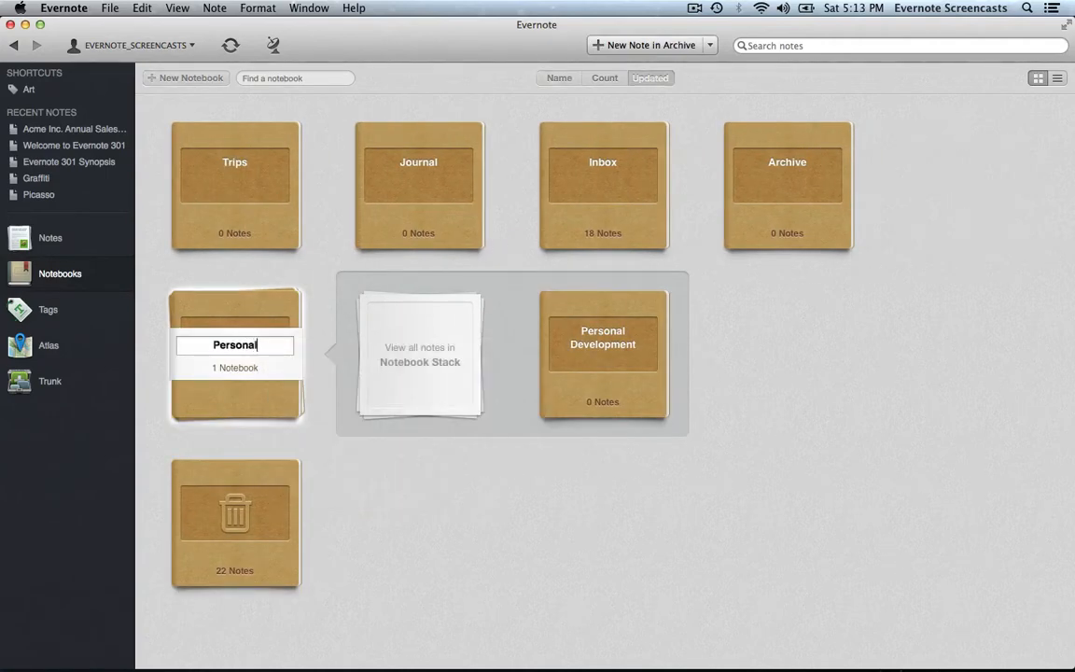
key(Return)
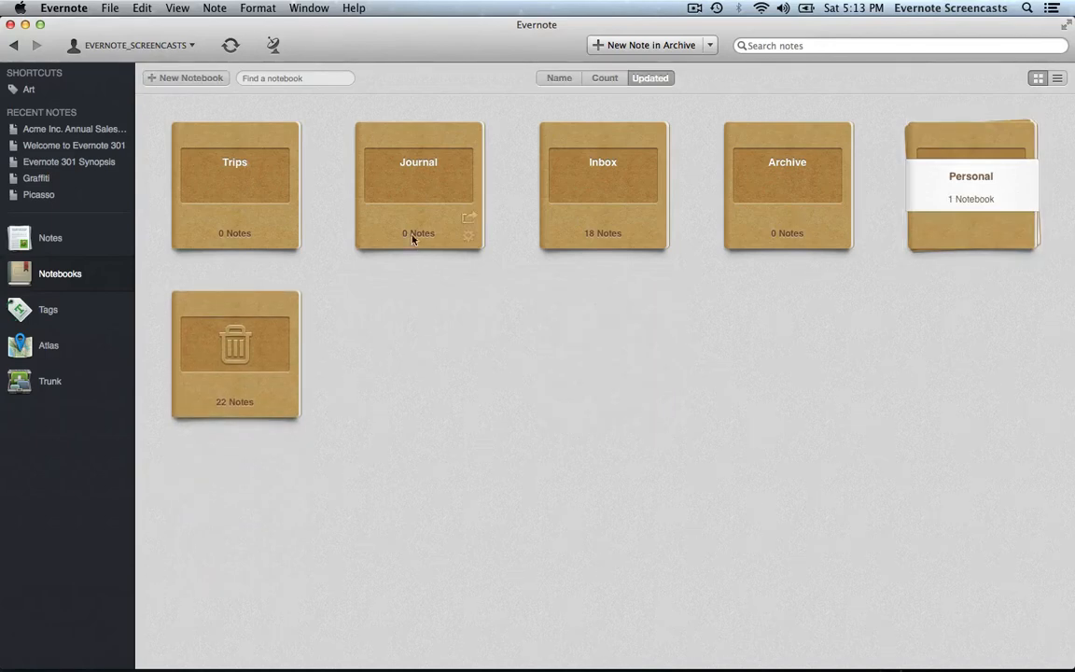
- Move the Journal and Trips notebooks into the Personal stack
click(411, 201)
click(266, 190)
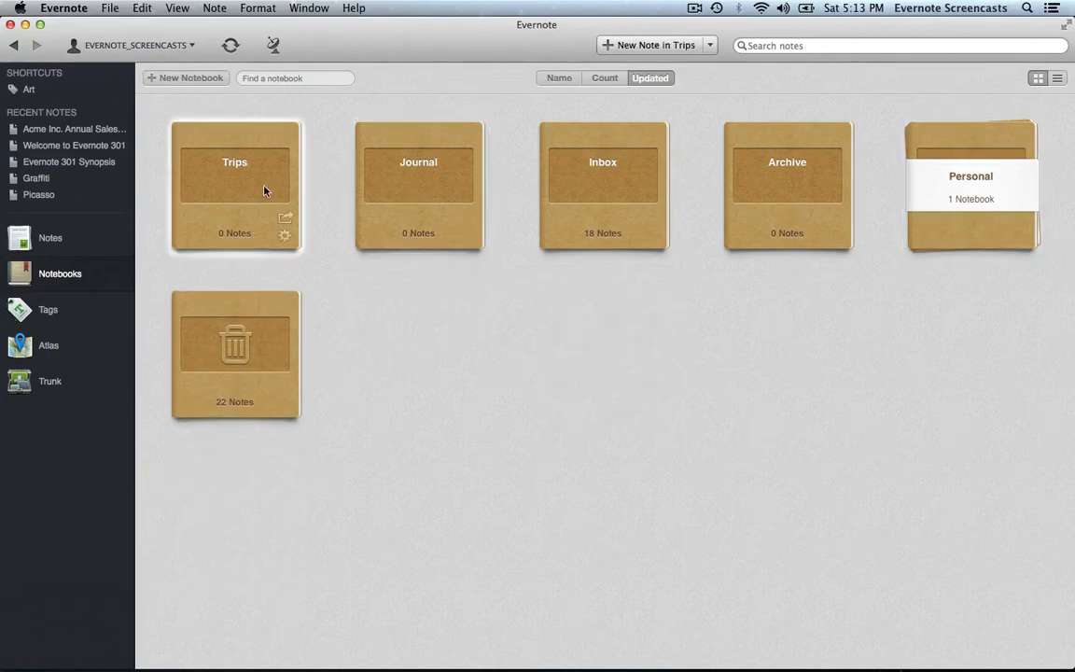
click(406, 197)
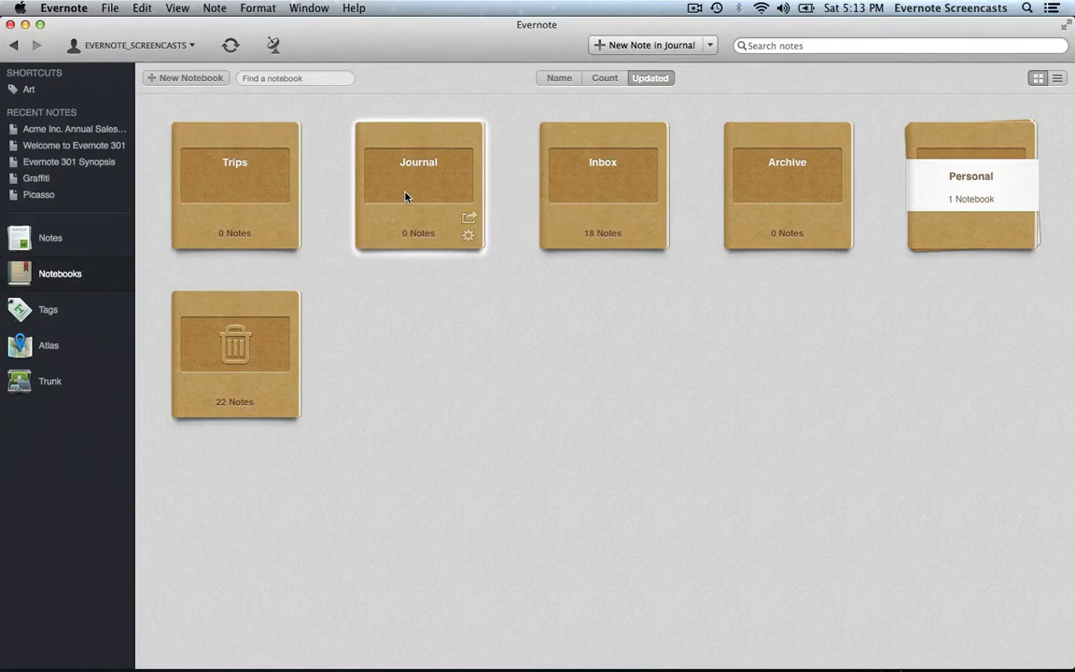
drag(406, 197, 941, 201)
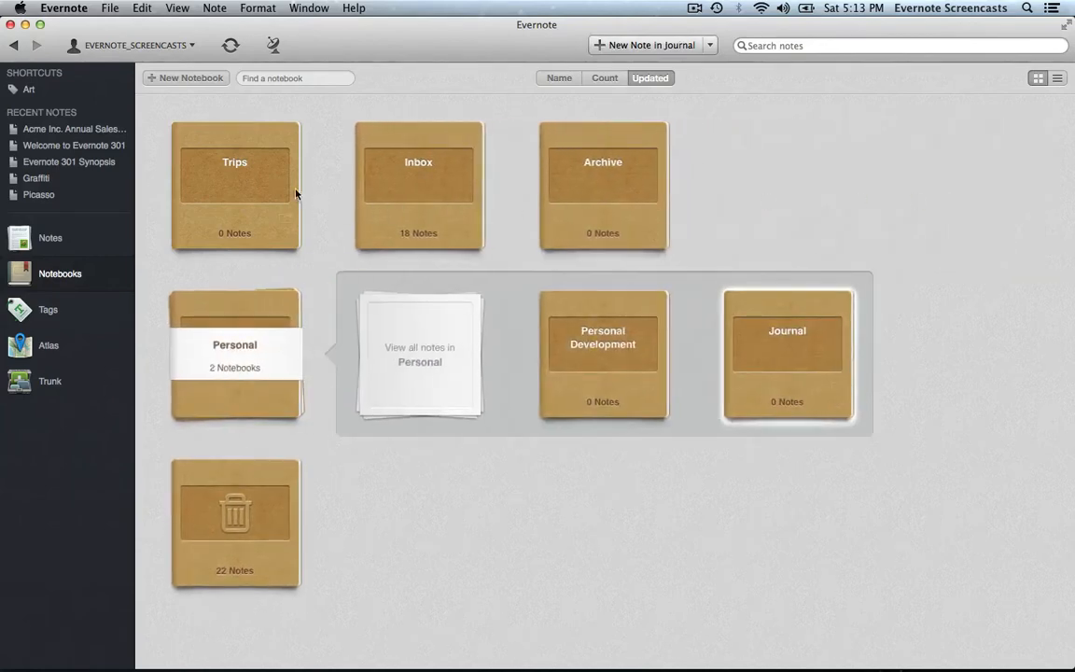
drag(252, 192, 254, 345)
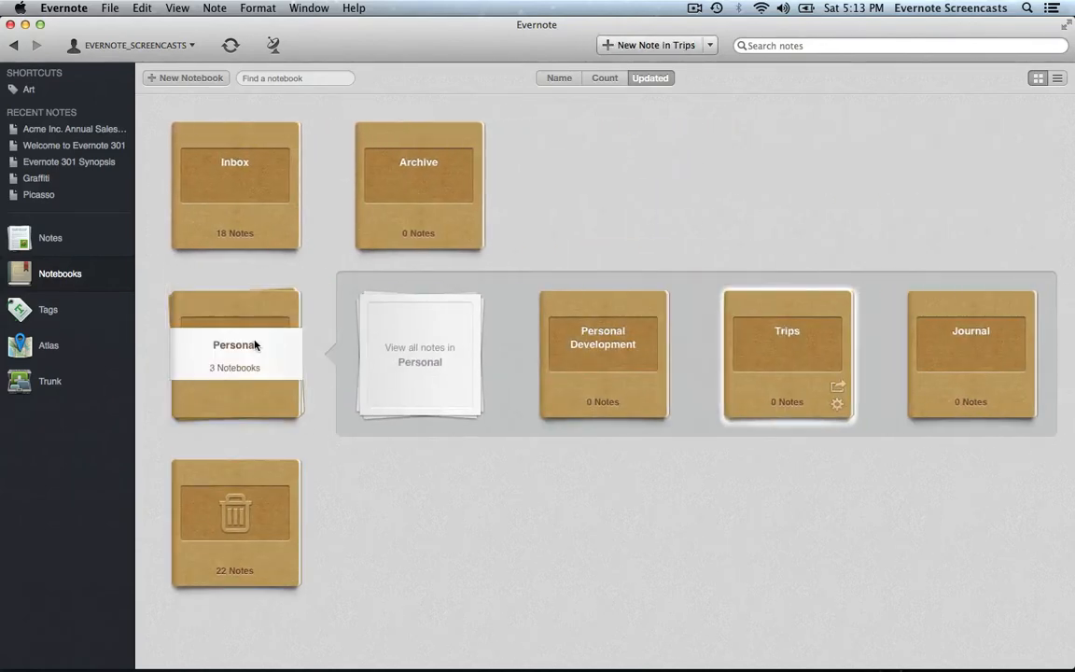
- Collapse and reopen the Personal stack, and go through its Personal Development, Trips and Journal notebooks
click(300, 346)
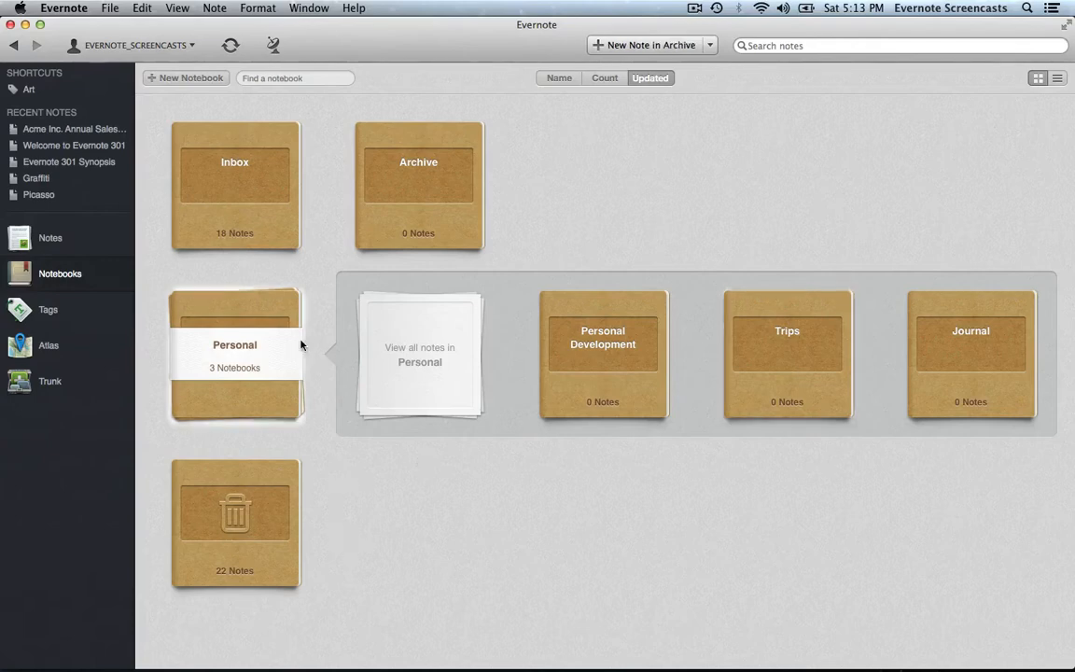
click(300, 345)
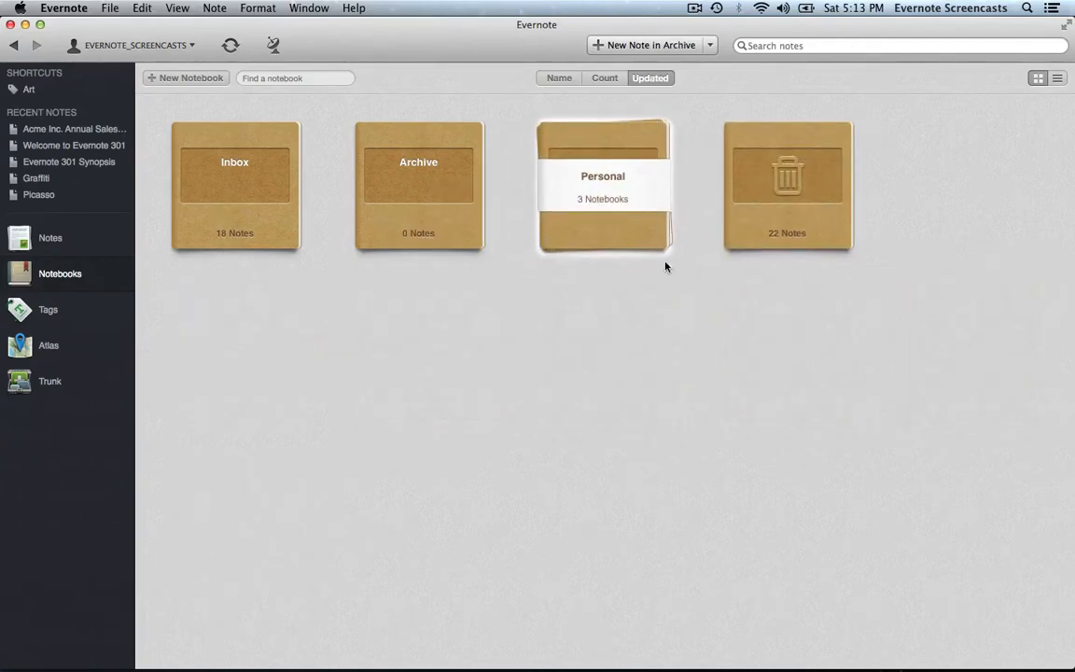
click(648, 182)
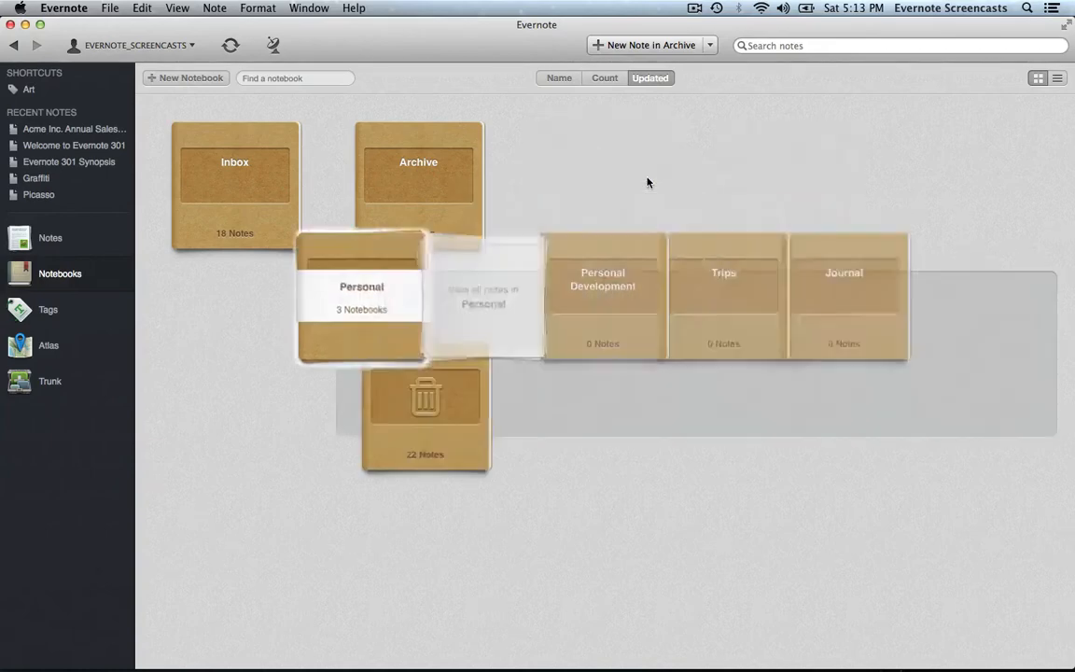
click(596, 373)
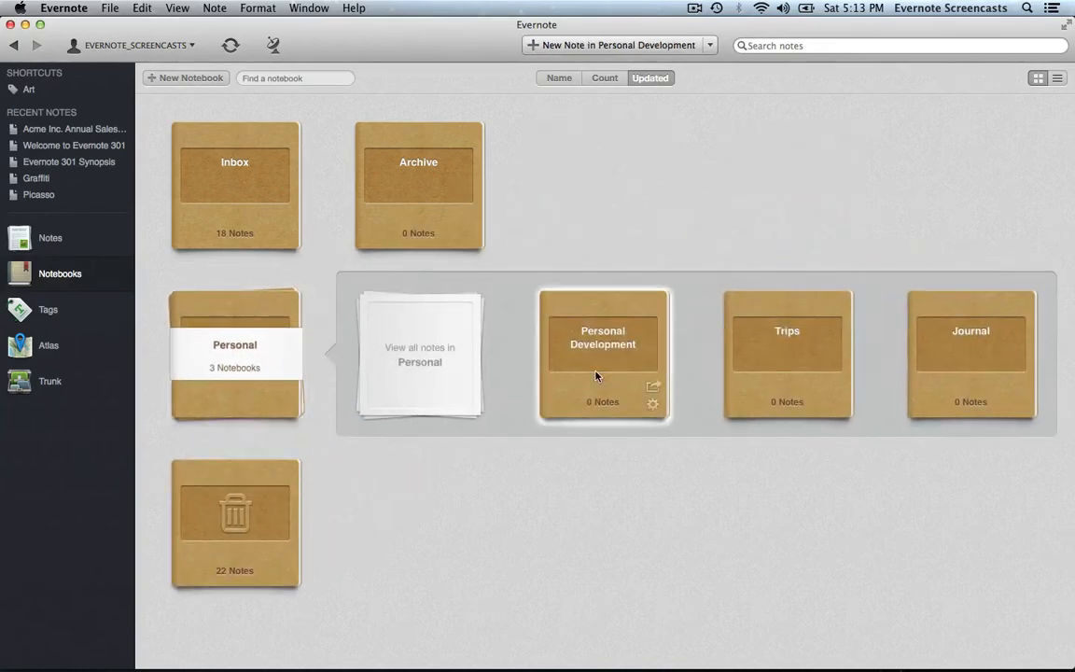
click(764, 370)
click(956, 361)
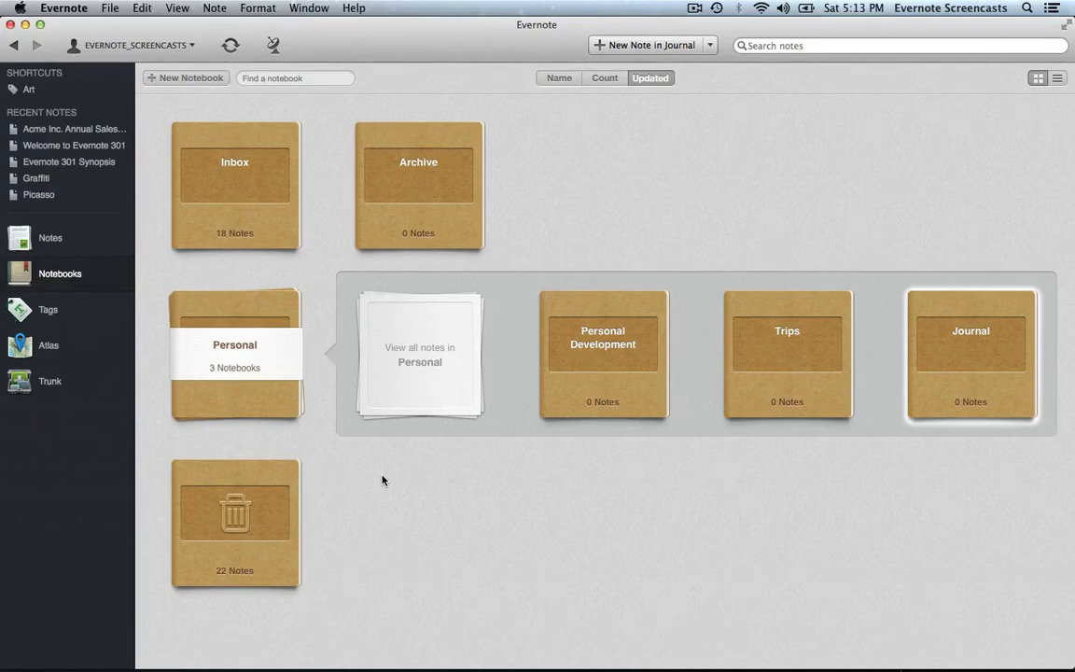
click(275, 305)
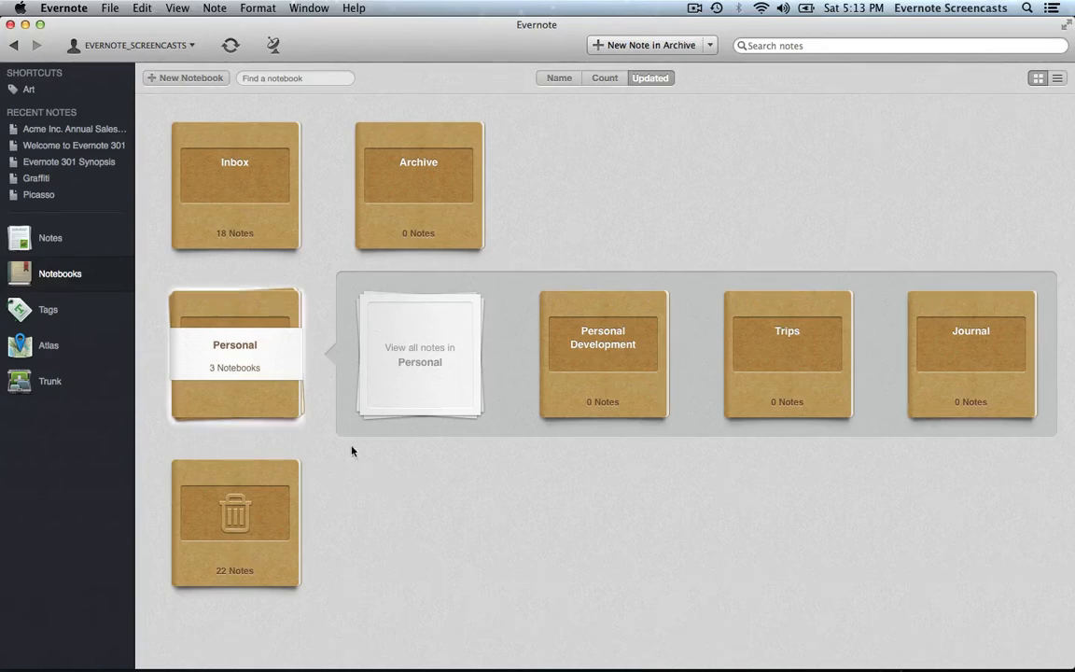
click(543, 378)
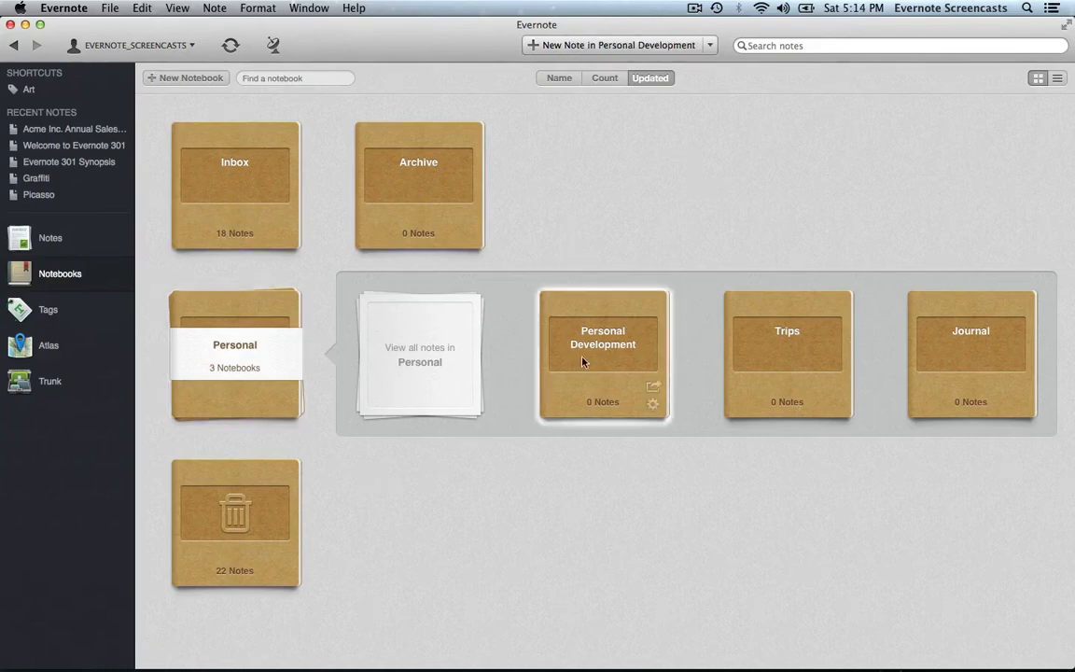
click(787, 353)
click(959, 350)
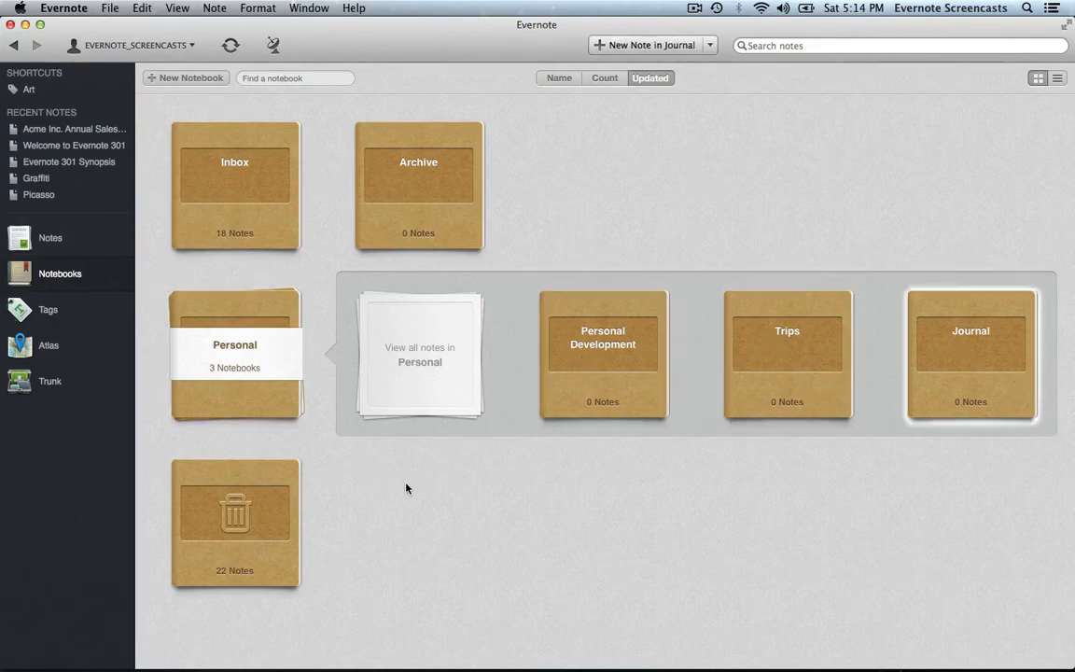
click(263, 359)
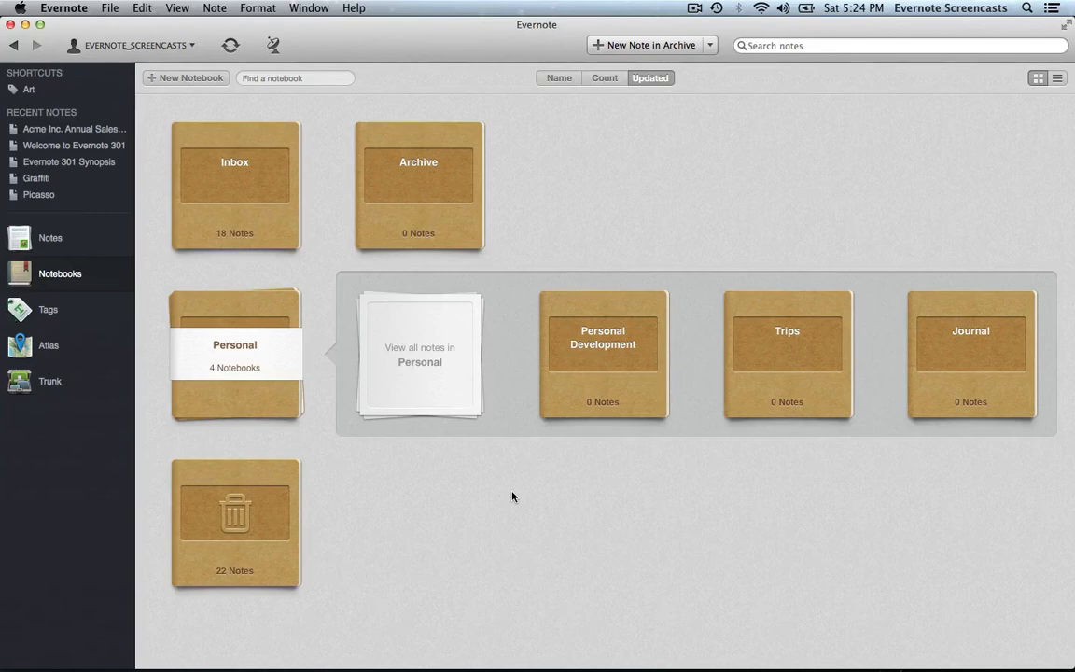
- Create a new notebook named Art Collection and move it into the Personal stack
click(191, 77)
text(Art Co)
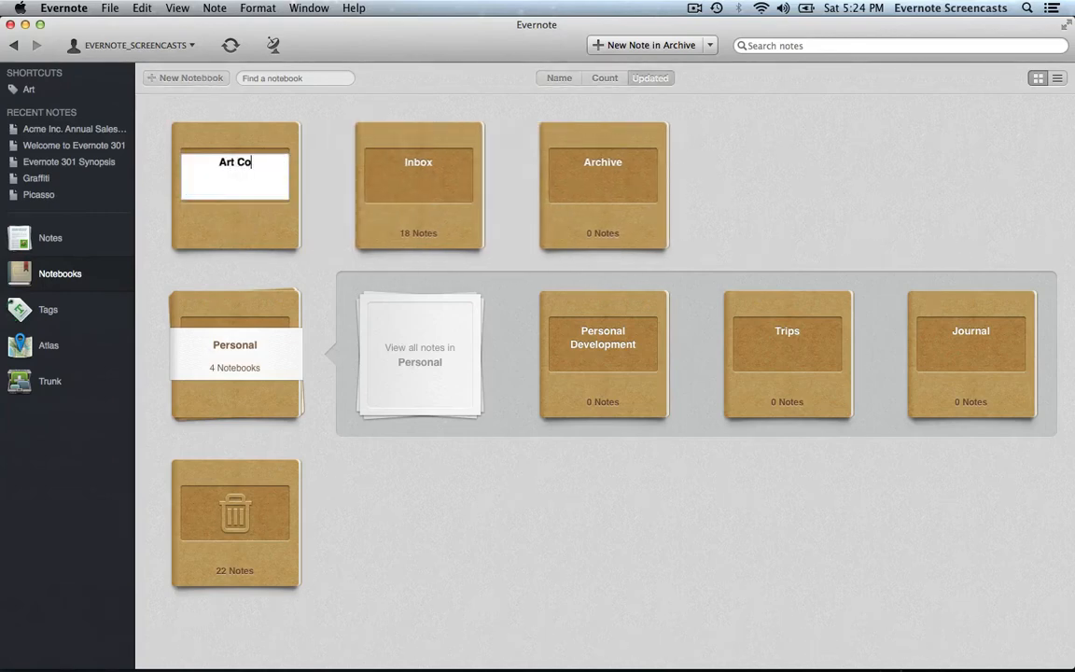
text(llection)
key(Return)
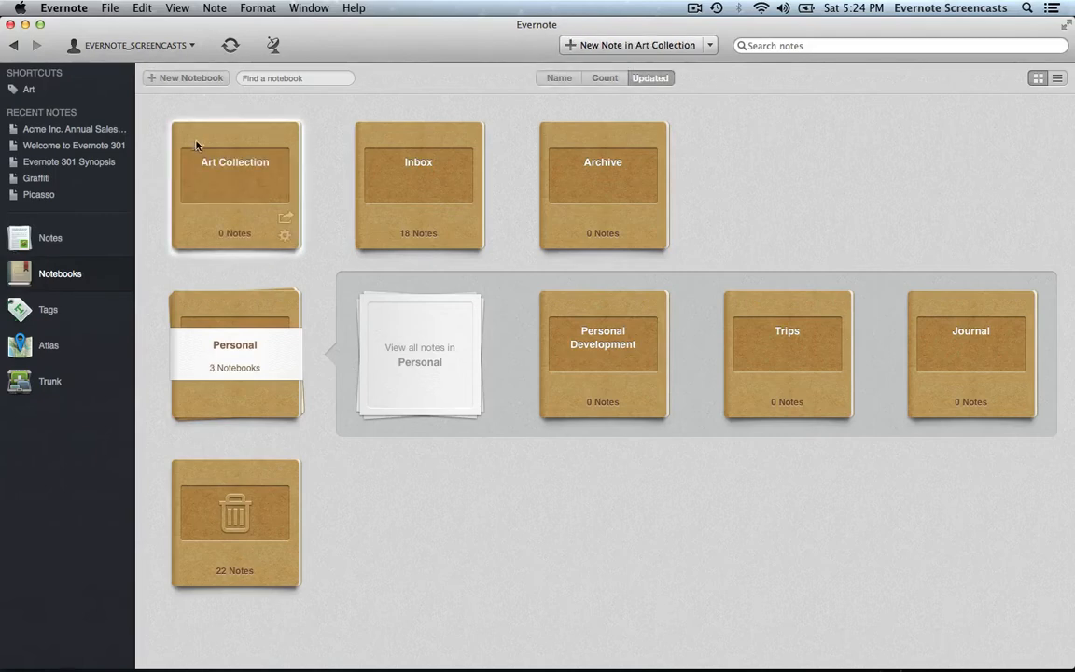
drag(216, 178, 222, 322)
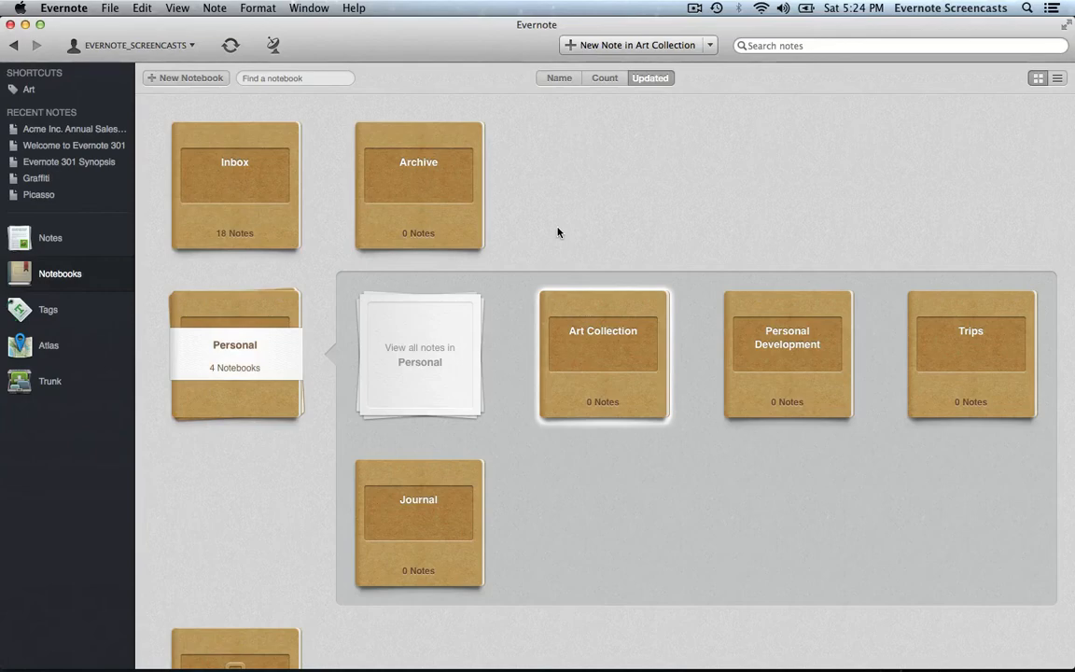
- Move the Graffiti and Picasso notes together from the Inbox notebook to the Art Collection notebook
double_click(223, 174)
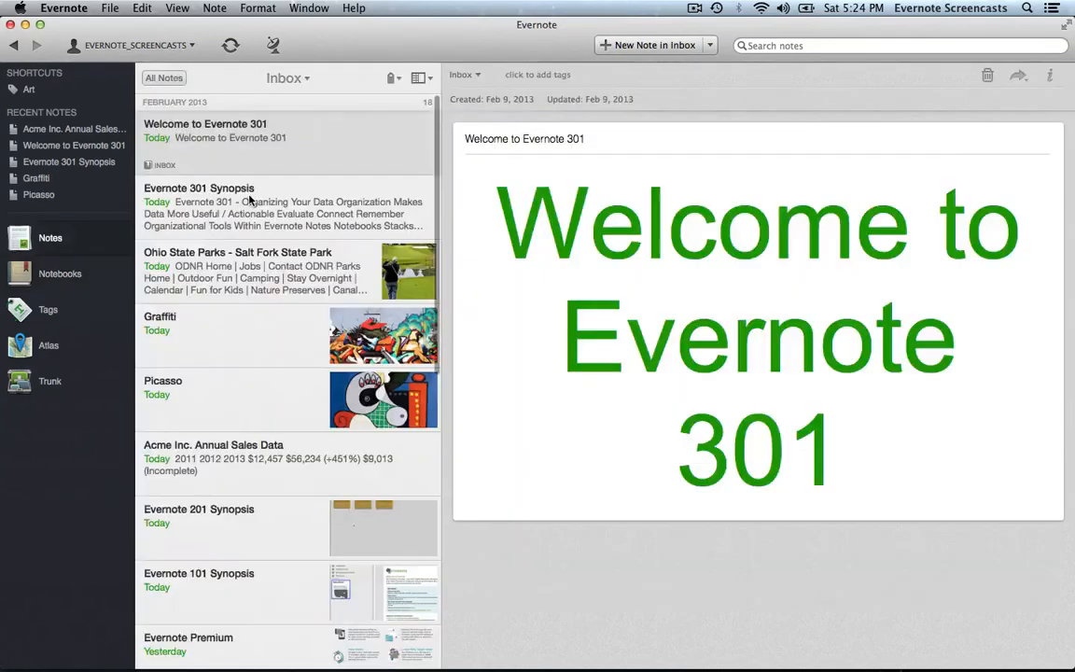
click(254, 343)
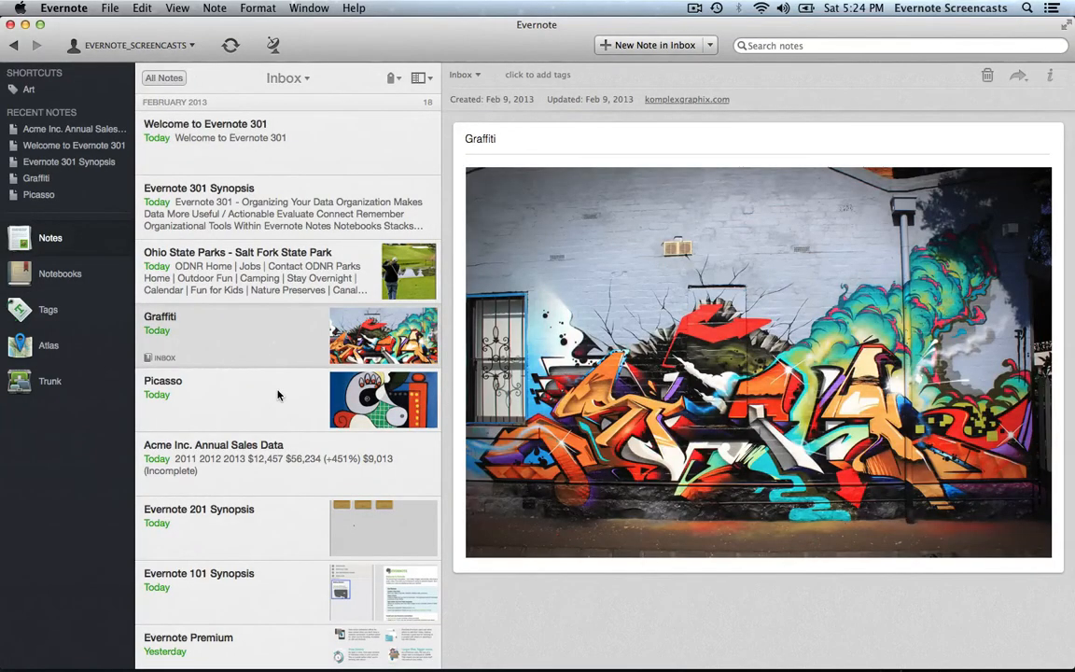
shift+click(278, 395)
click(700, 413)
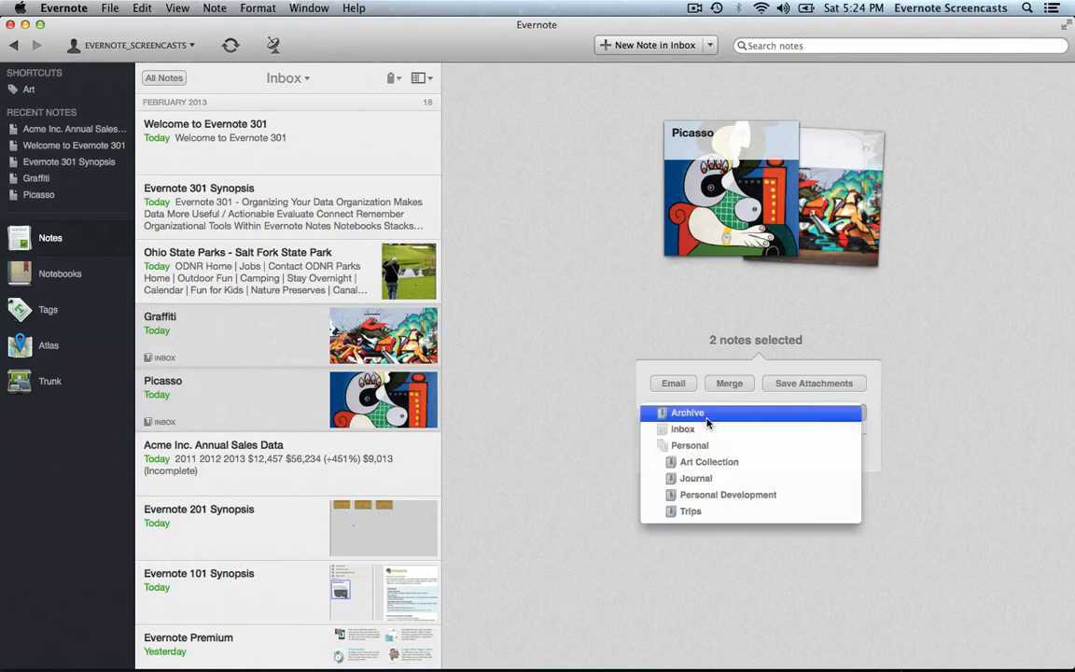
click(709, 462)
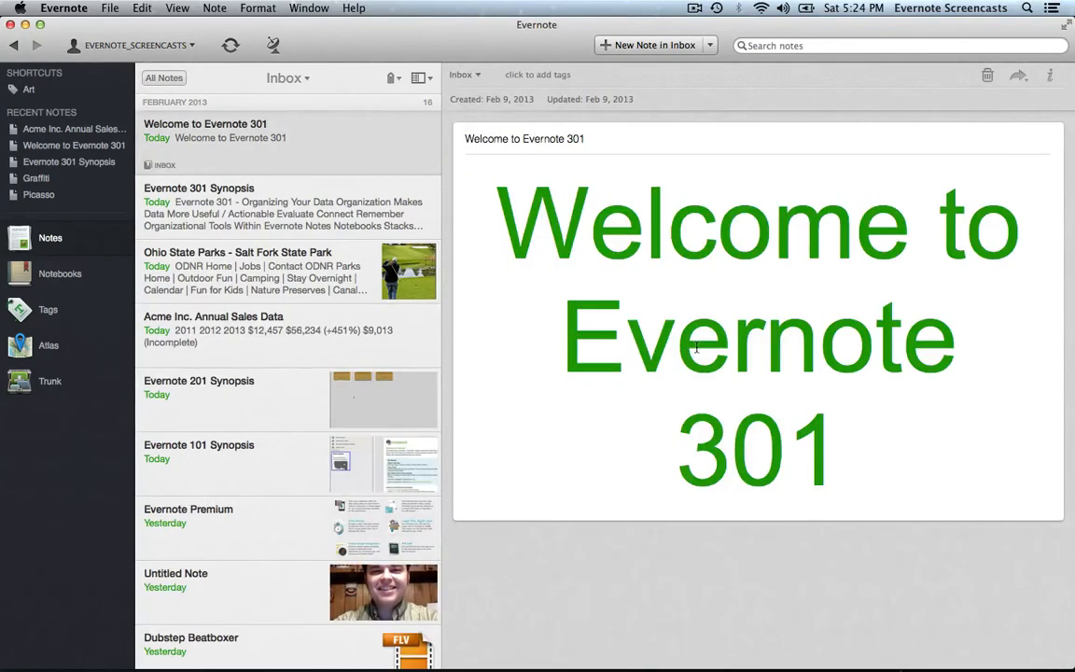
- Create a note titled "Art Collection - Dashboard" in the Art Collection notebook and sync the account
click(89, 271)
click(552, 325)
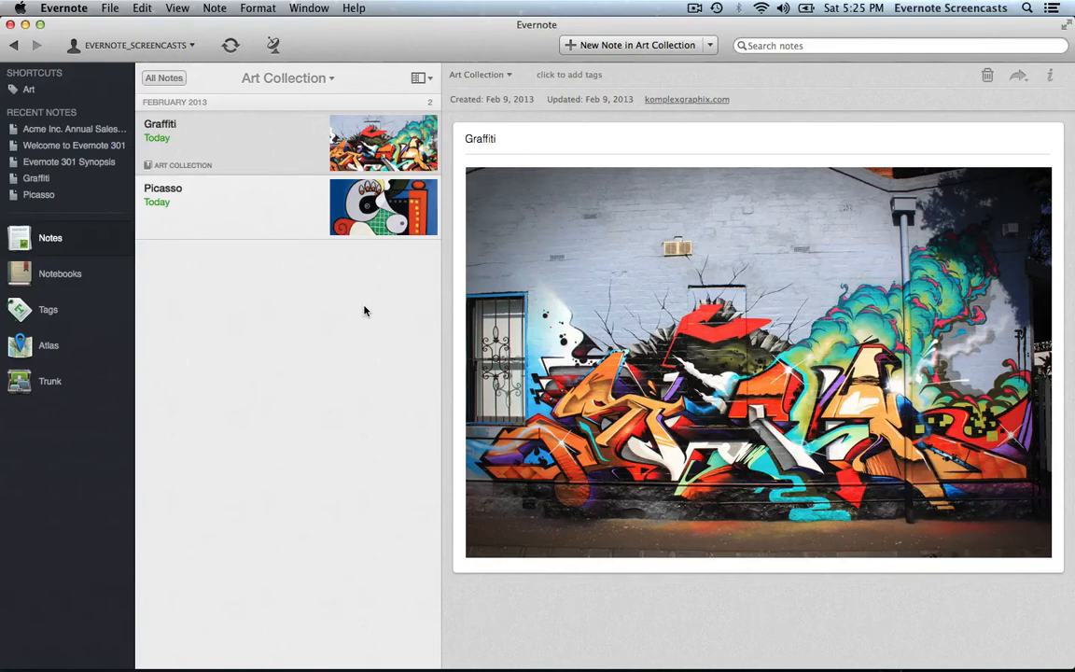
click(604, 48)
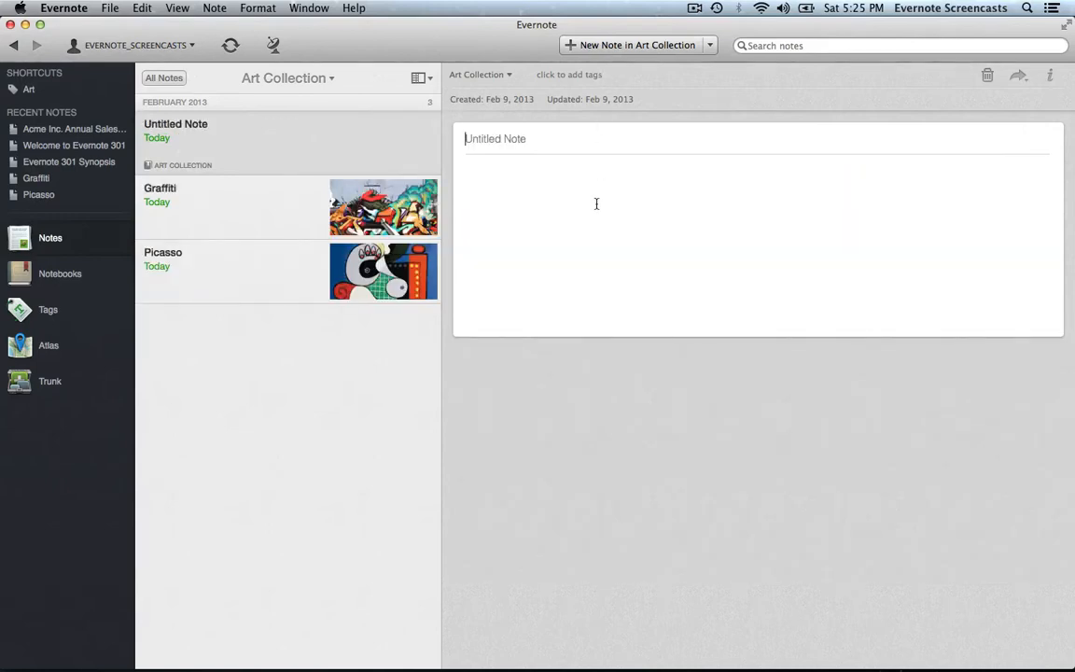
text(Art Collection - Dashboard)
key(Return)
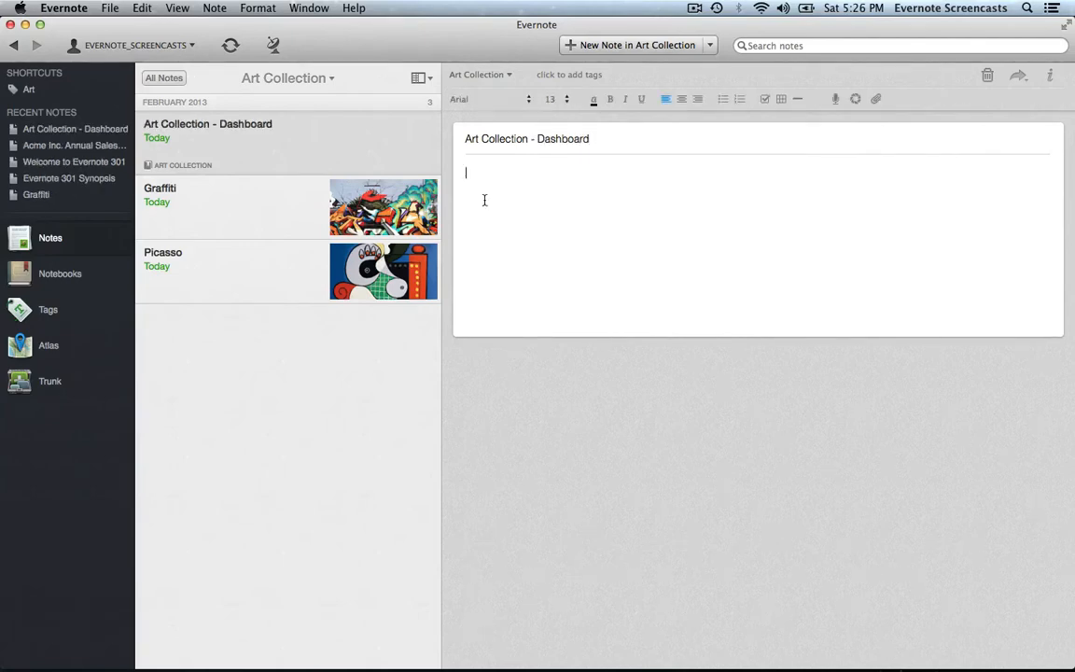
click(231, 45)
- Insert note links to the Graffiti and Picasso notes on separate lines in the body of the dashboard note
right_click(301, 196)
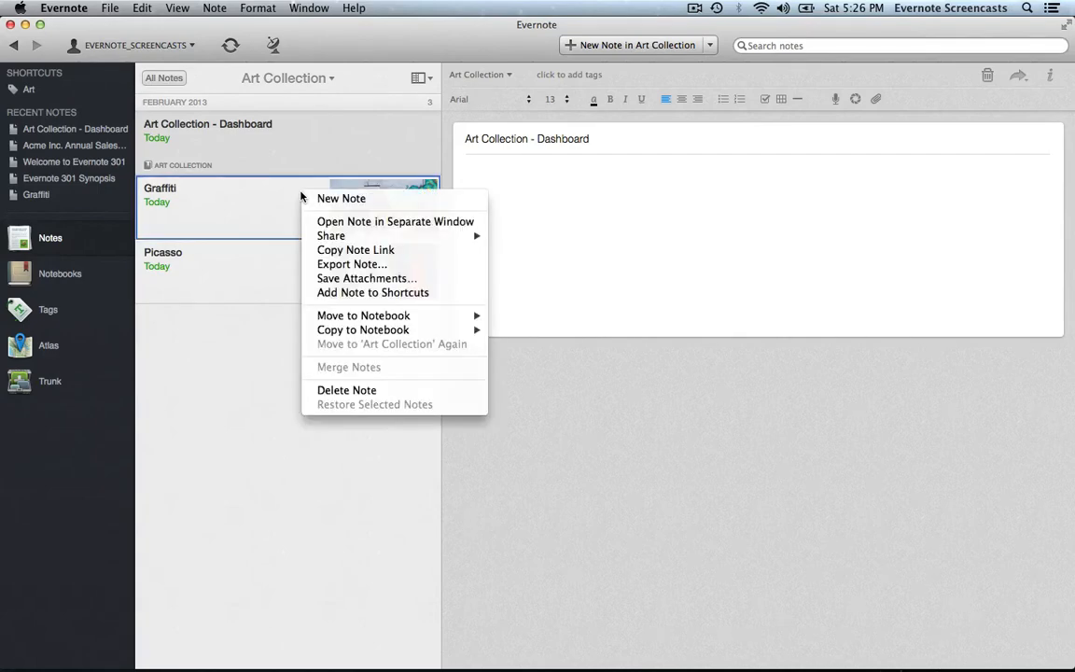
click(329, 252)
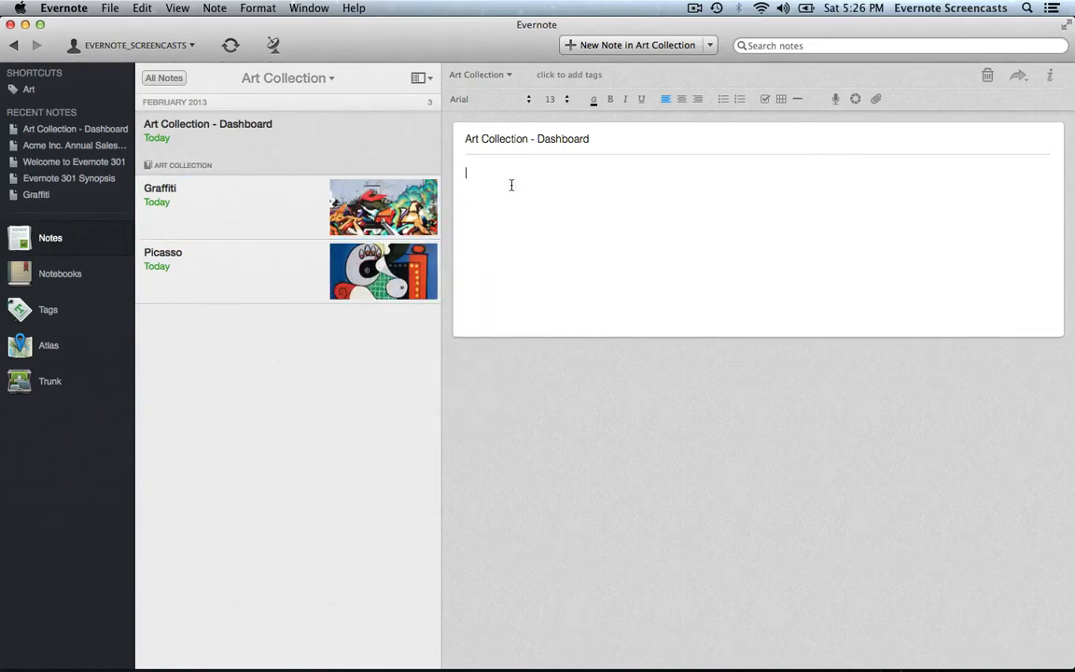
text(Graffiti)
right_click(288, 268)
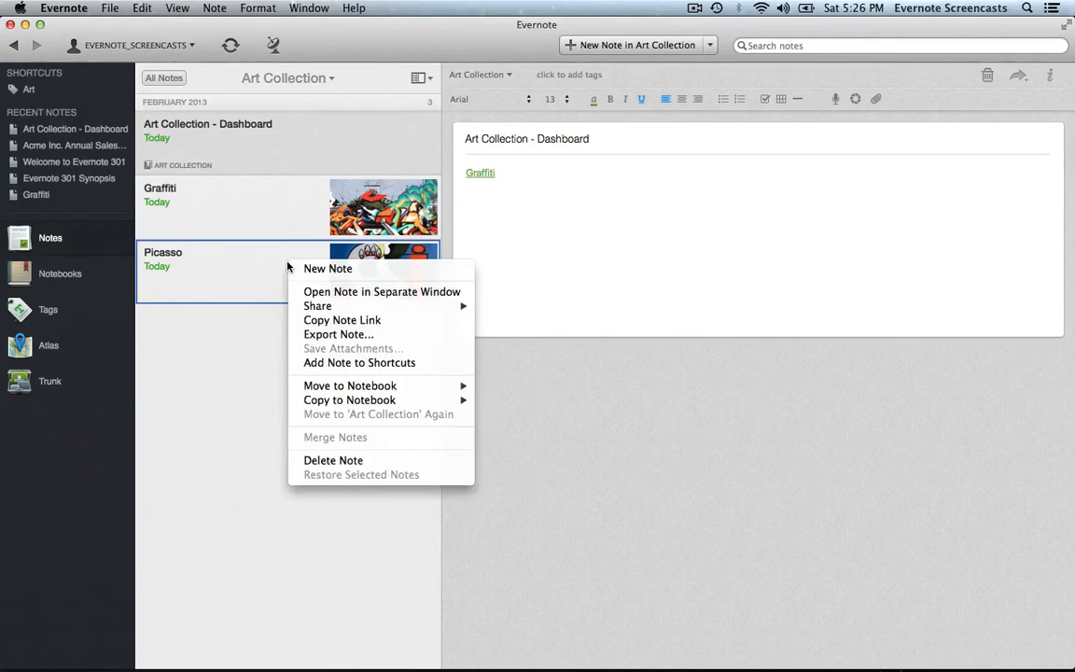
click(308, 319)
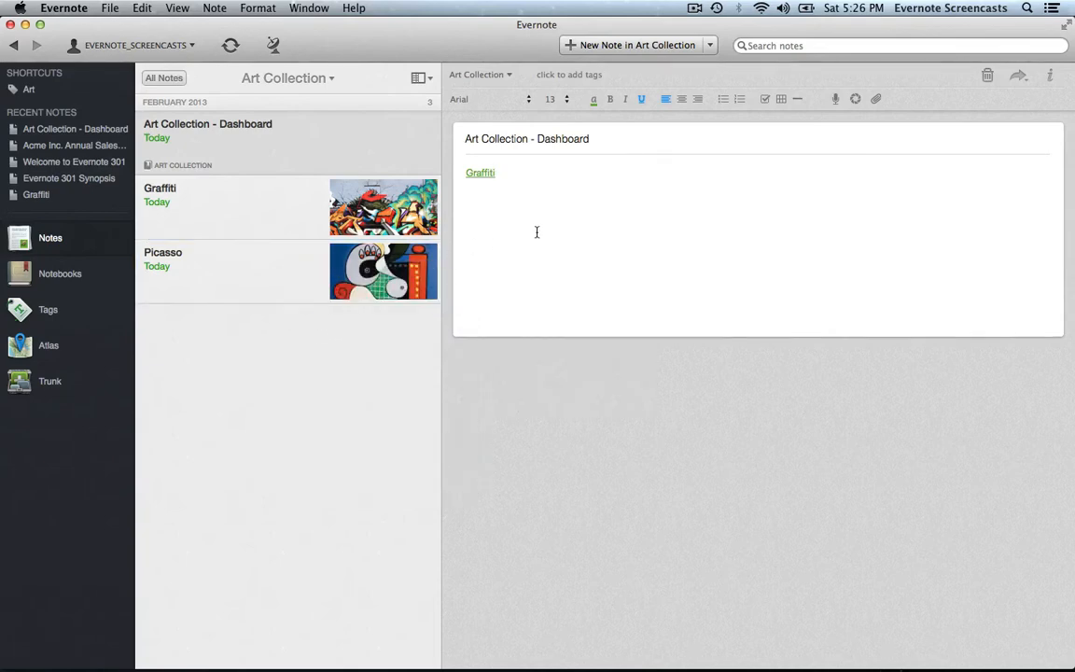
key(Return)
text(Picasso)
- Follow the Graffiti link in the dashboard note and tag the linked note with Art and Graffiti
click(478, 174)
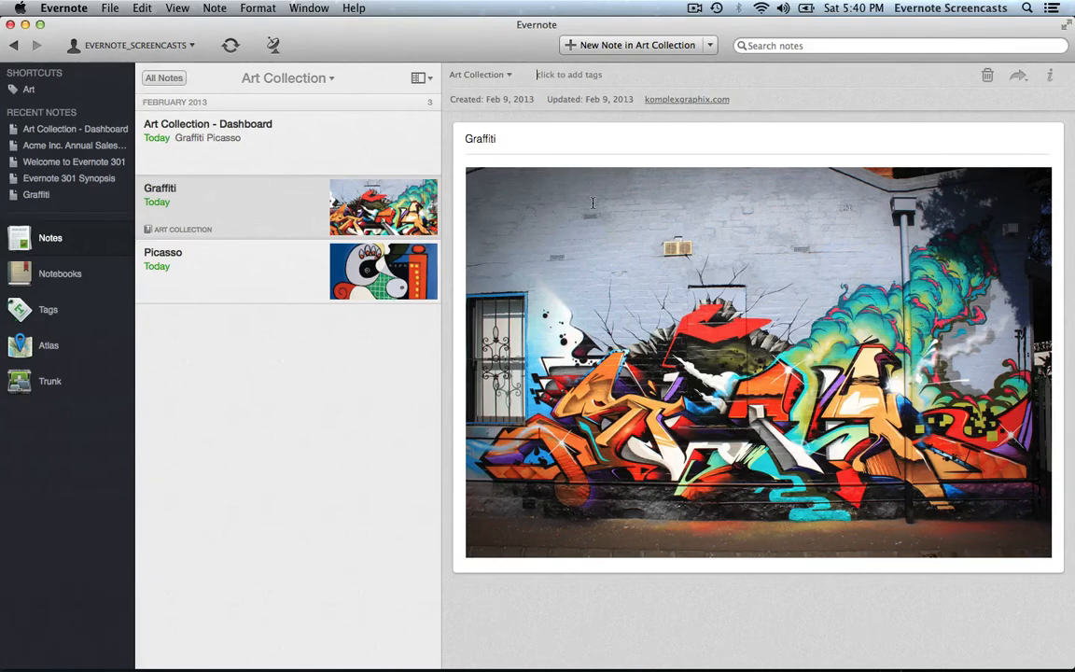
text(Art)
key(Return)
key(Return)
text(Graffiti)
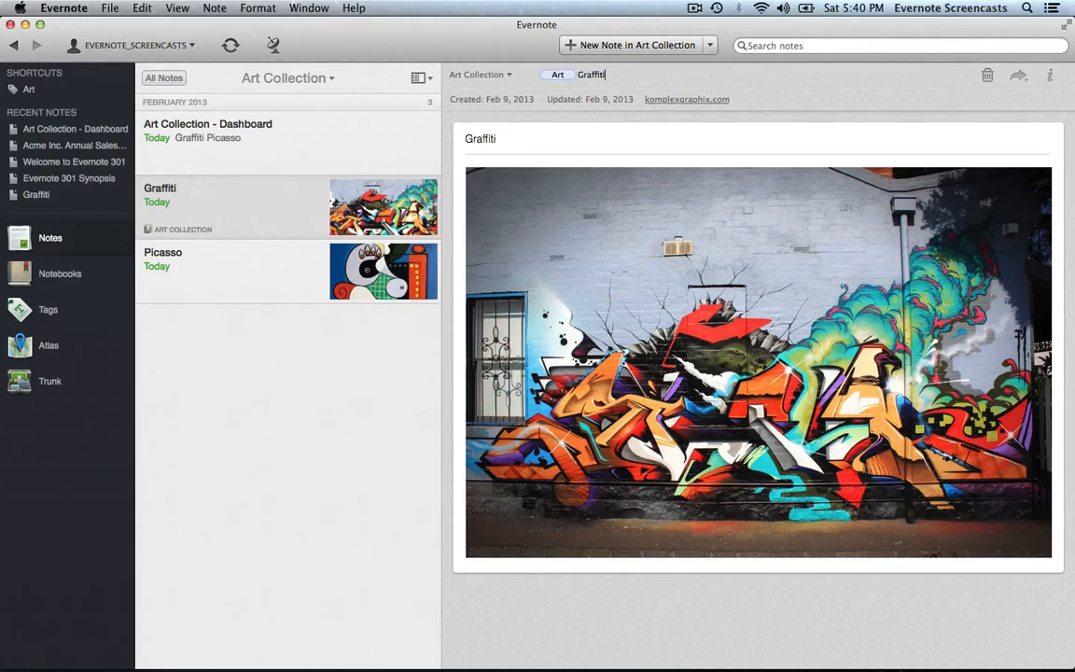
key(Return)
- Tag the Picasso note with Art and Pablo Picasso
click(310, 290)
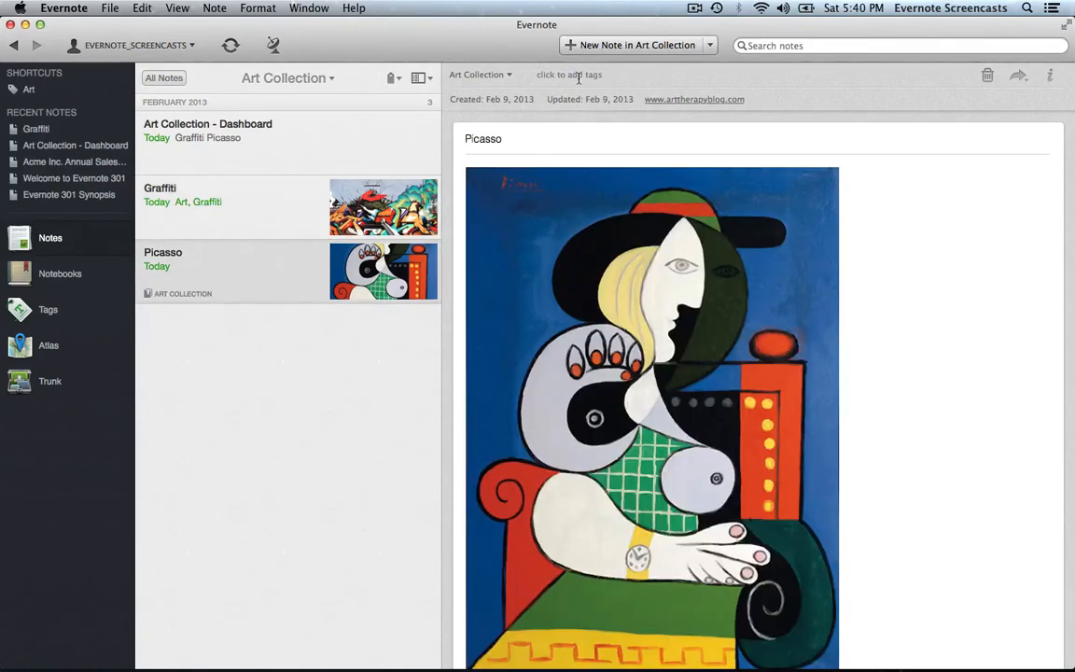
text(Art)
key(Return)
text(Pablo Picas)
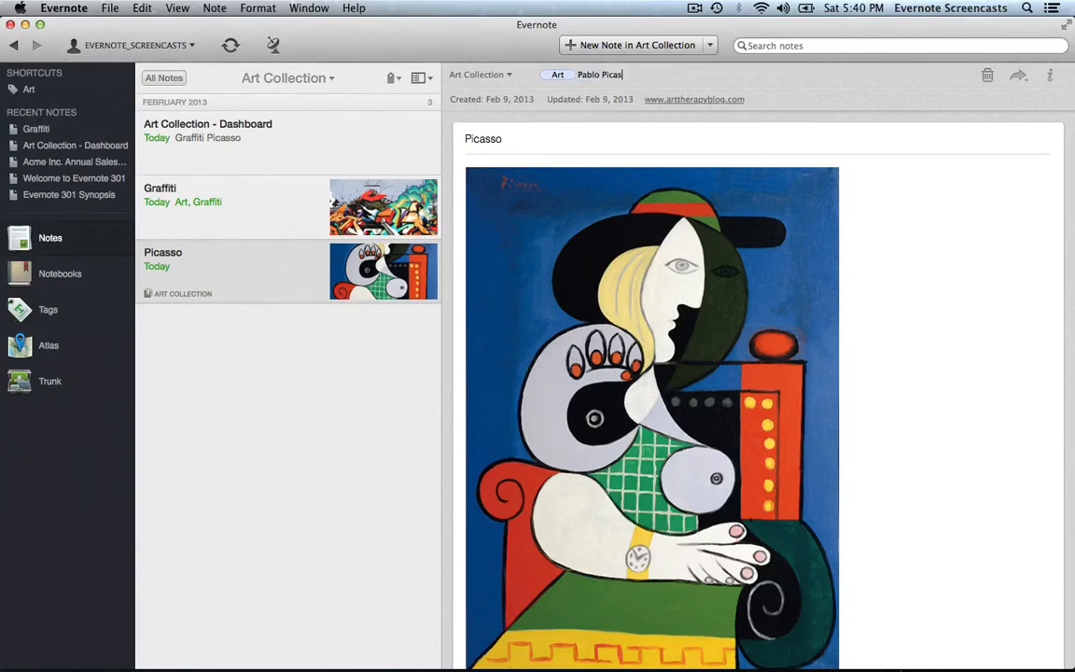
text(so)
key(Return)
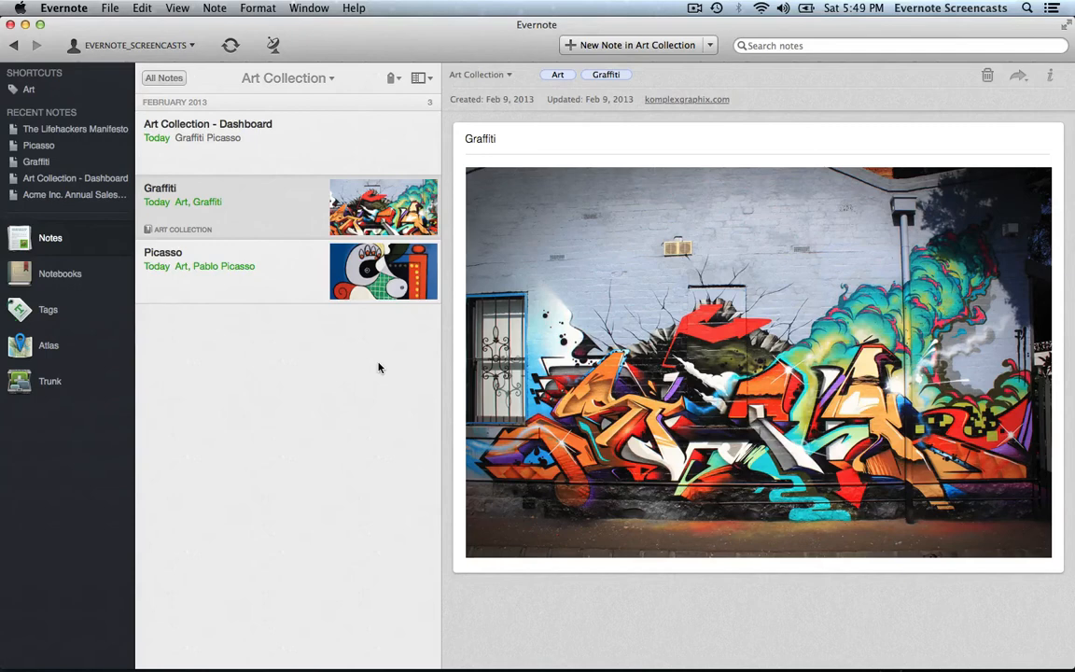
- Look through the list of all tags, checking the Pablo Picasso and Graffiti tags for related tags
click(48, 309)
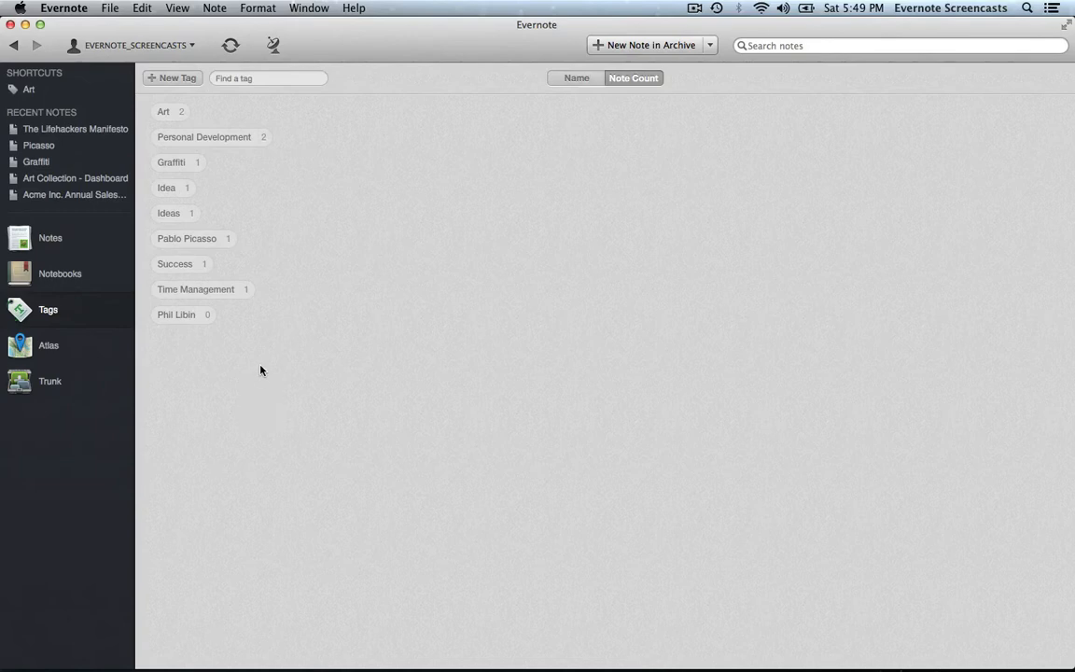
click(221, 238)
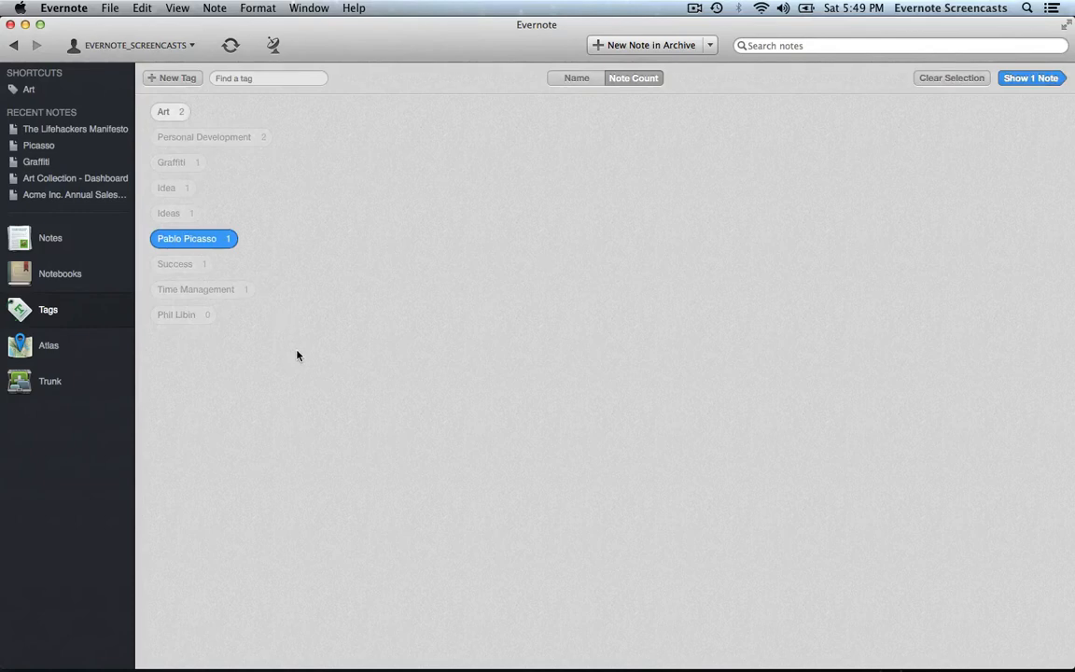
click(186, 163)
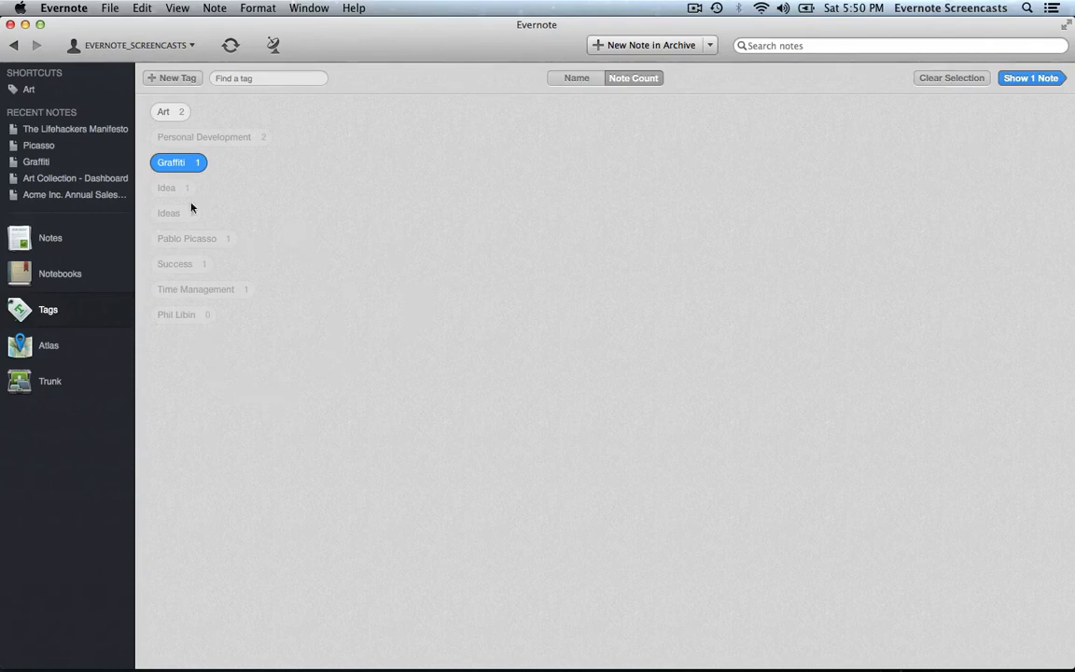
- Delete the Phil Libin tag, which is not assigned to any note
click(201, 321)
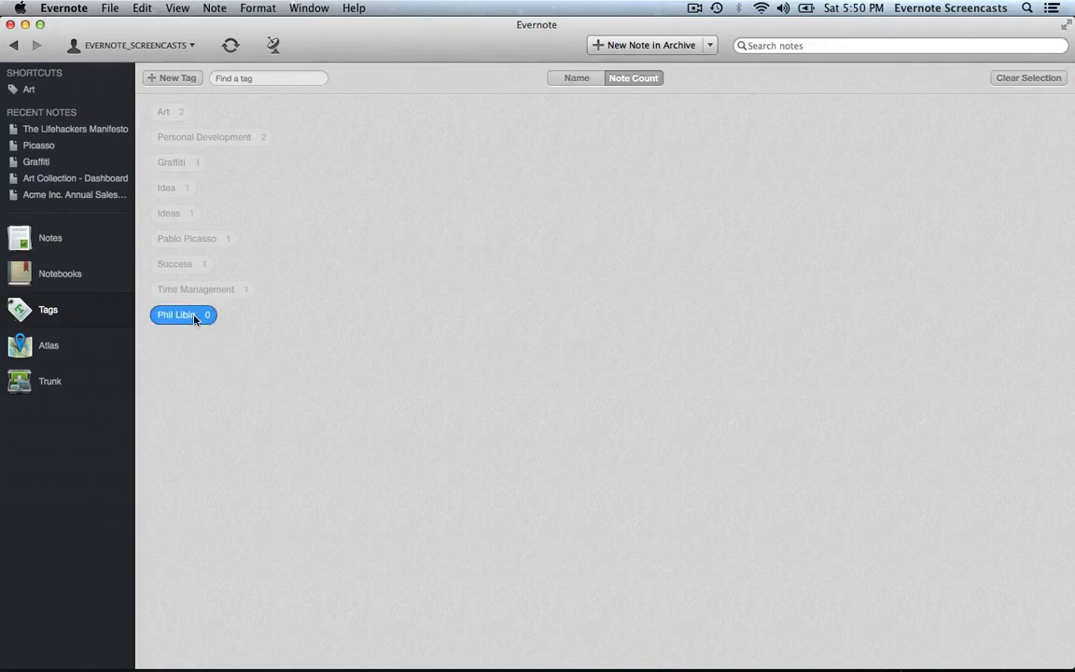
right_click(196, 316)
click(207, 338)
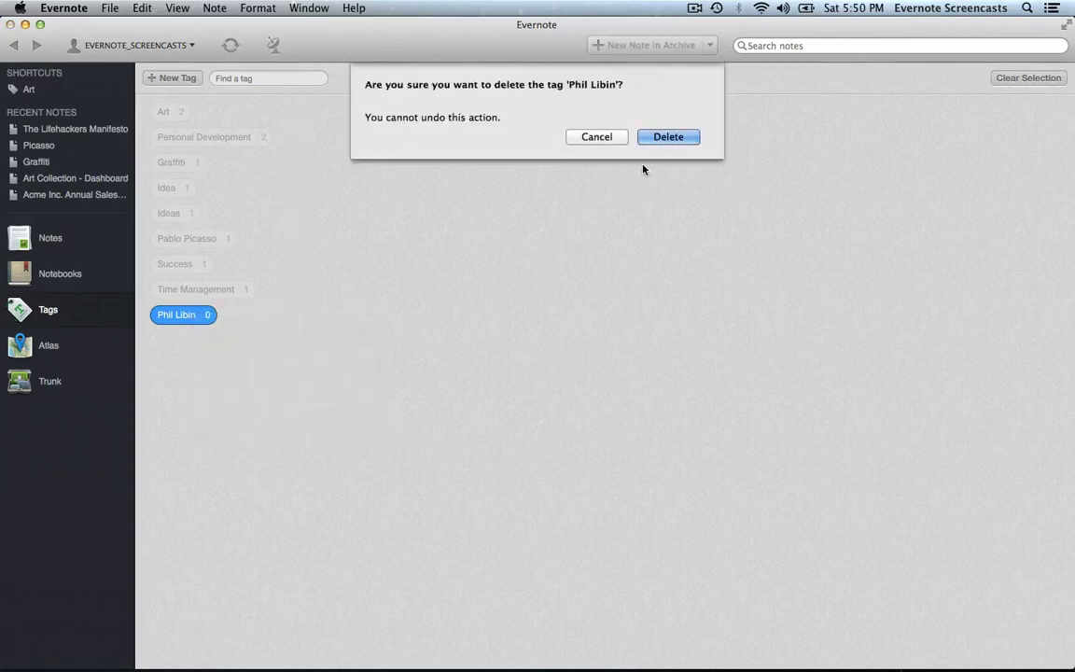
click(667, 136)
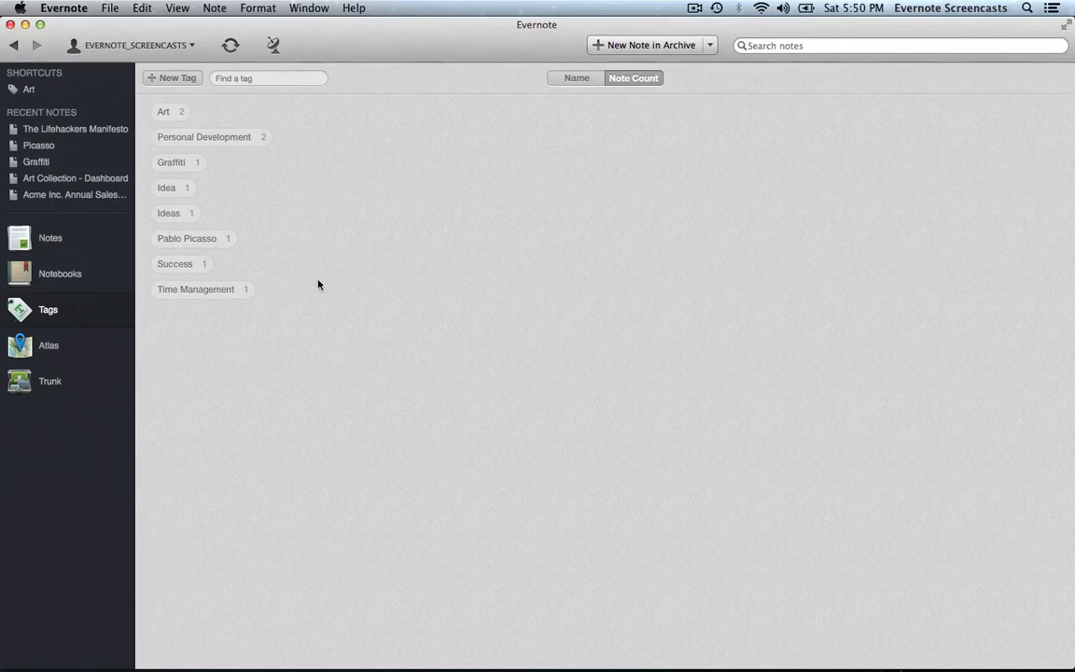
- Open the note tagged Idea, The Lifehackers Manifesto, and replace its tag with the existing Ideas tag
click(188, 191)
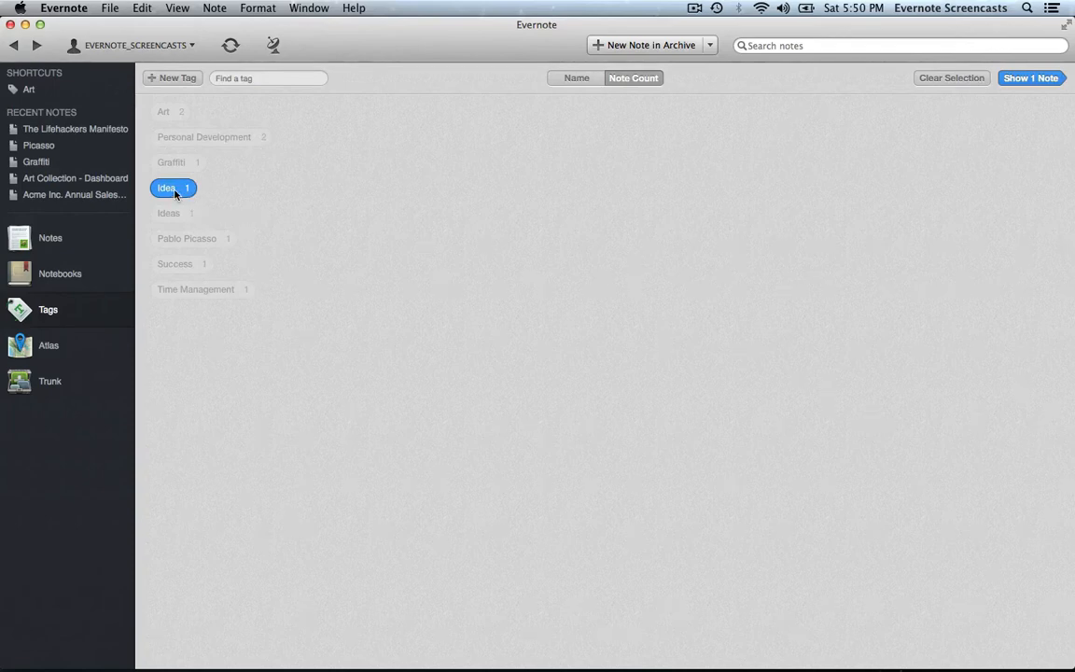
double_click(175, 191)
click(568, 75)
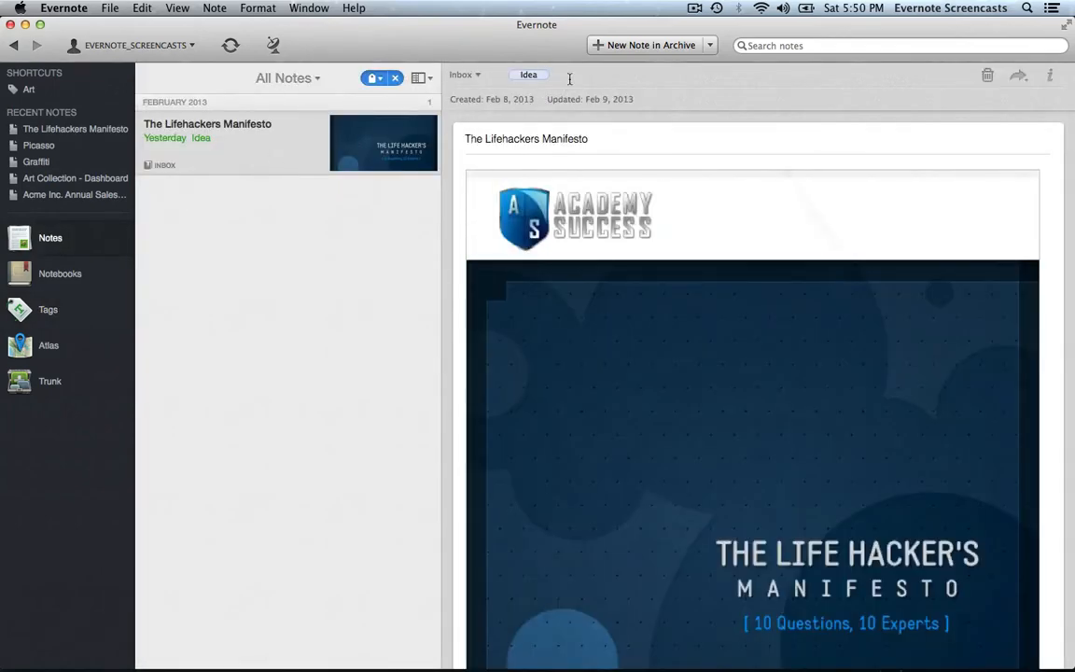
key(BackSpace)
text(Id)
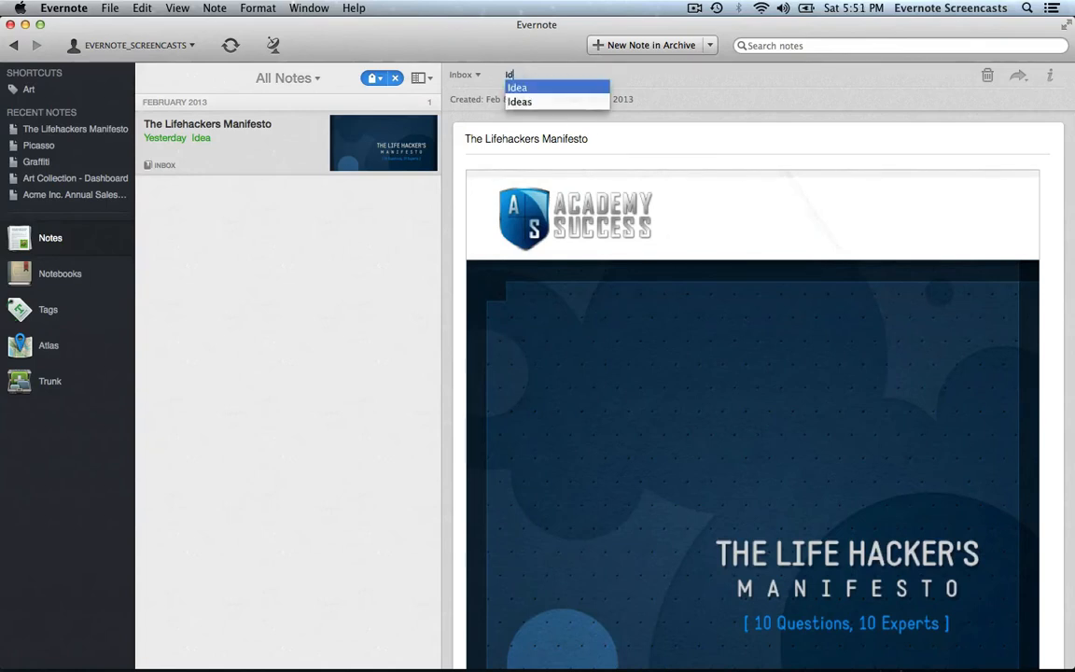
key(Down)
key(Return)
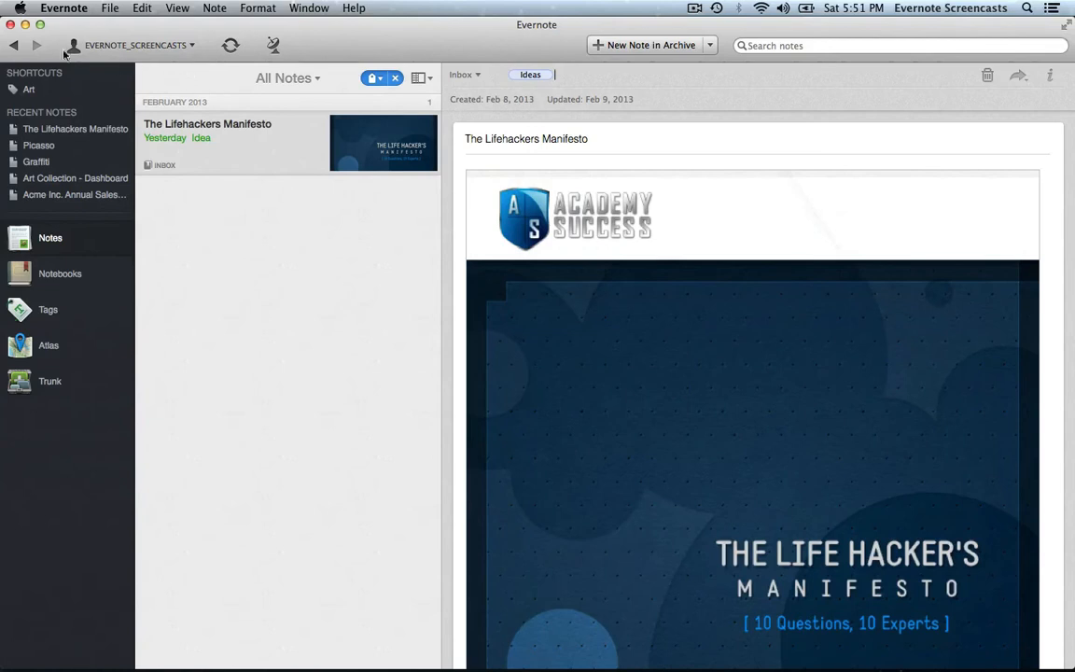
- Return to the tag list and delete the redundant Idea tag
click(16, 44)
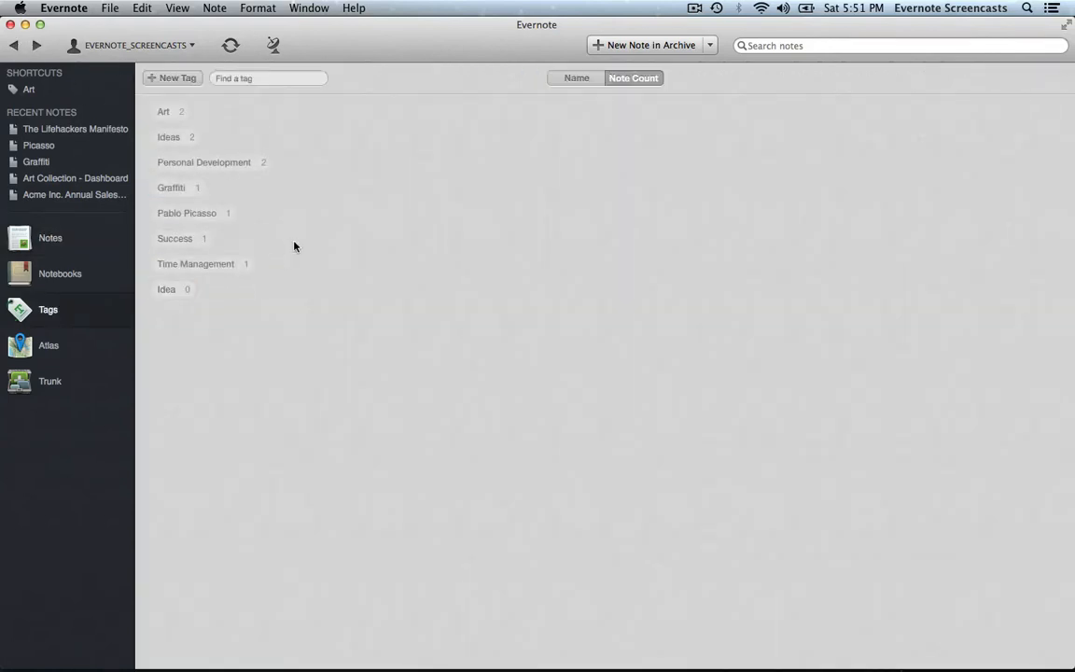
click(177, 296)
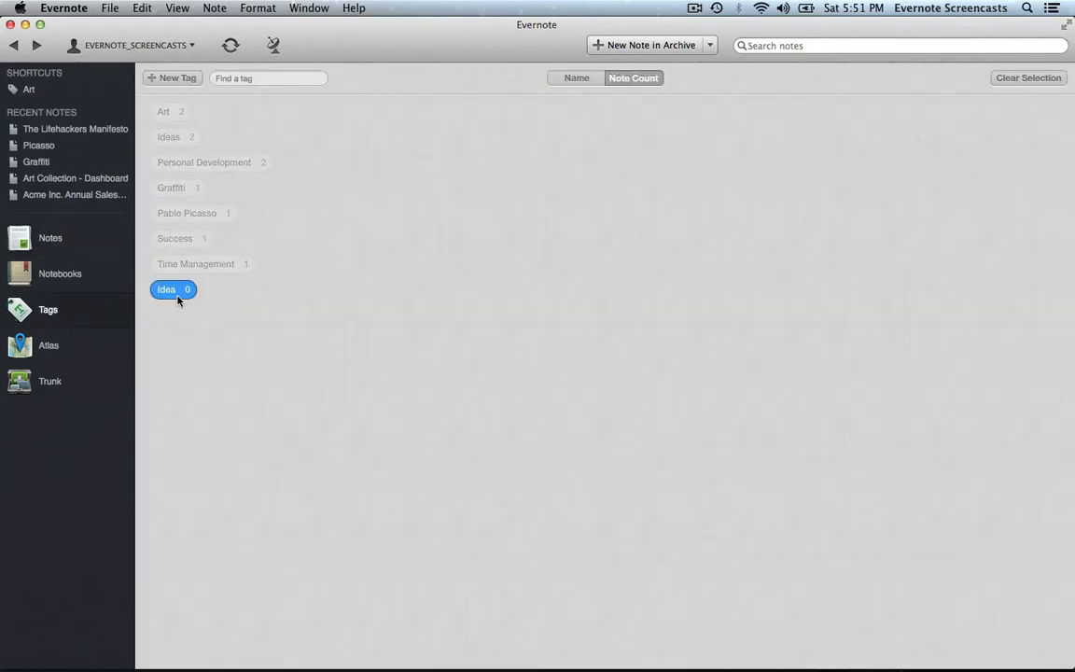
right_click(178, 296)
click(191, 316)
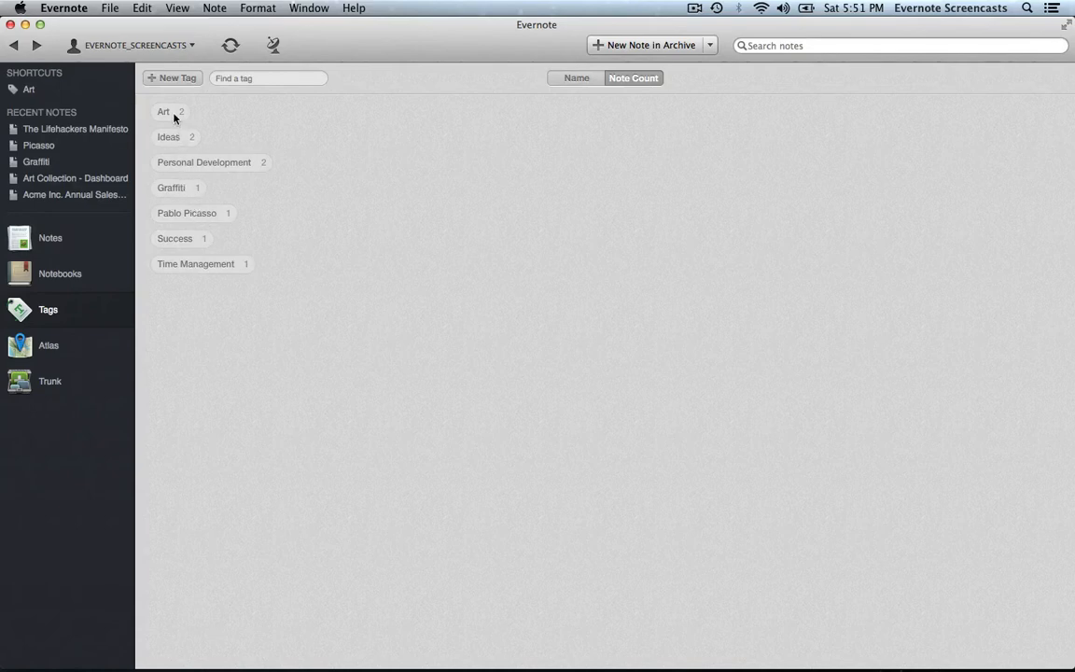
- Nest the Pablo Picasso and Graffiti tags under the Art tag and collapse the Art group
click(191, 216)
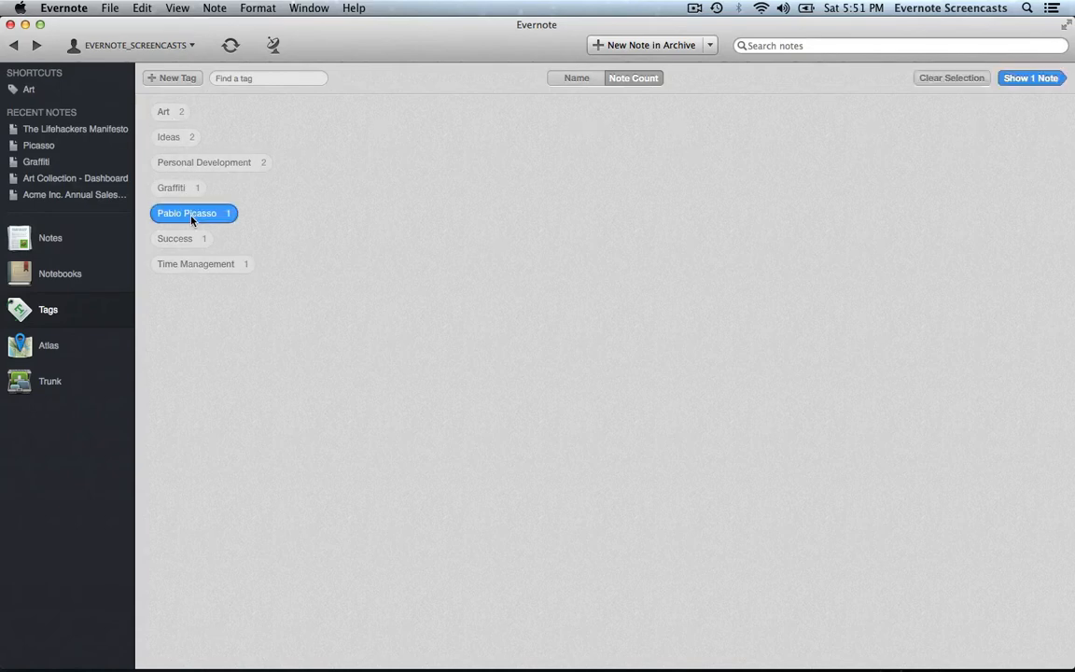
drag(192, 220, 178, 112)
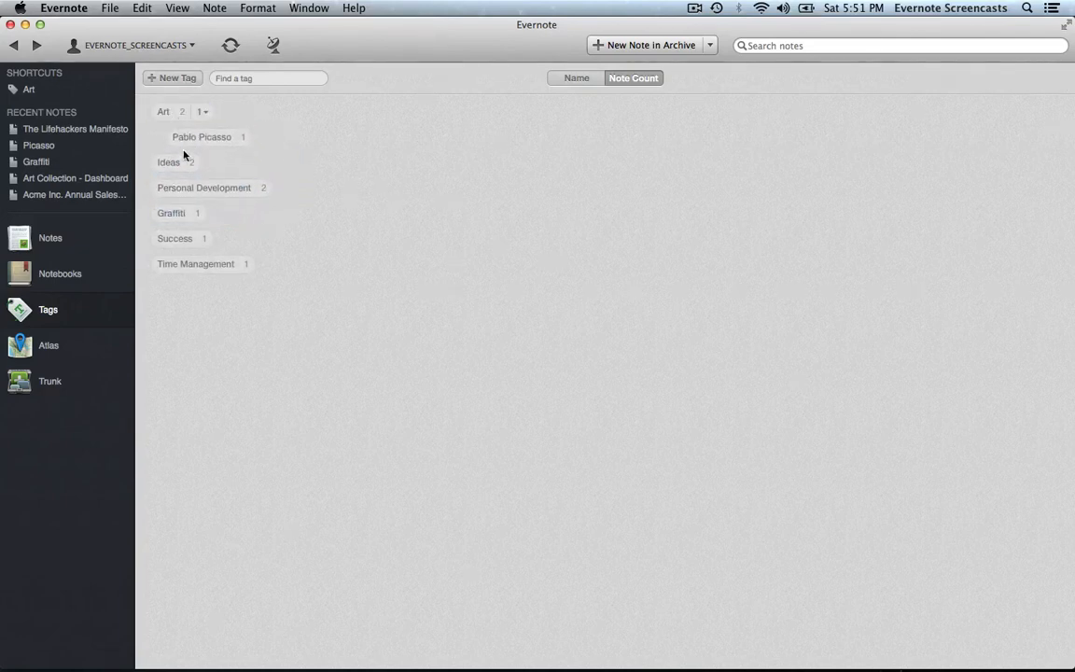
click(187, 216)
drag(186, 216, 189, 116)
click(206, 112)
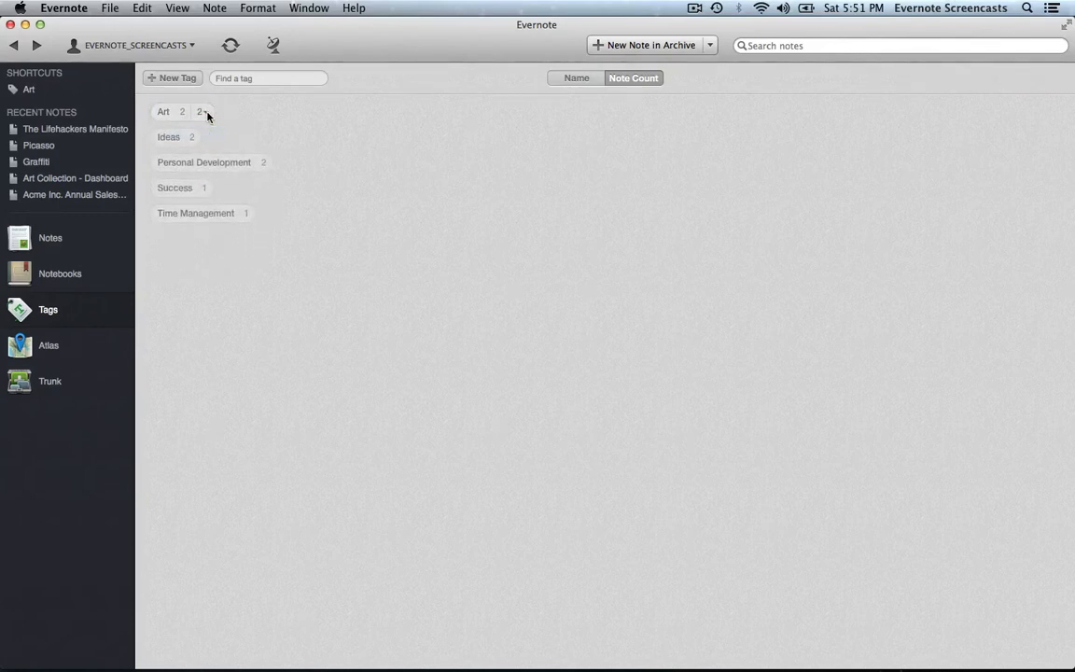
- Expand the Art tag group and add the Time Management tag to the shortcuts
click(205, 112)
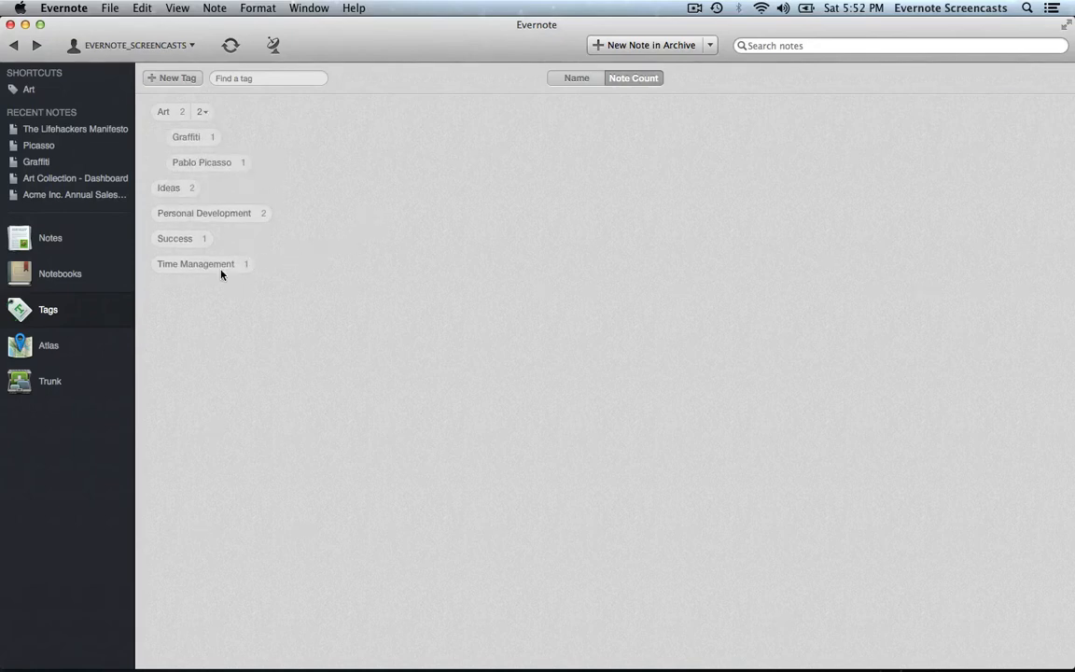
click(221, 269)
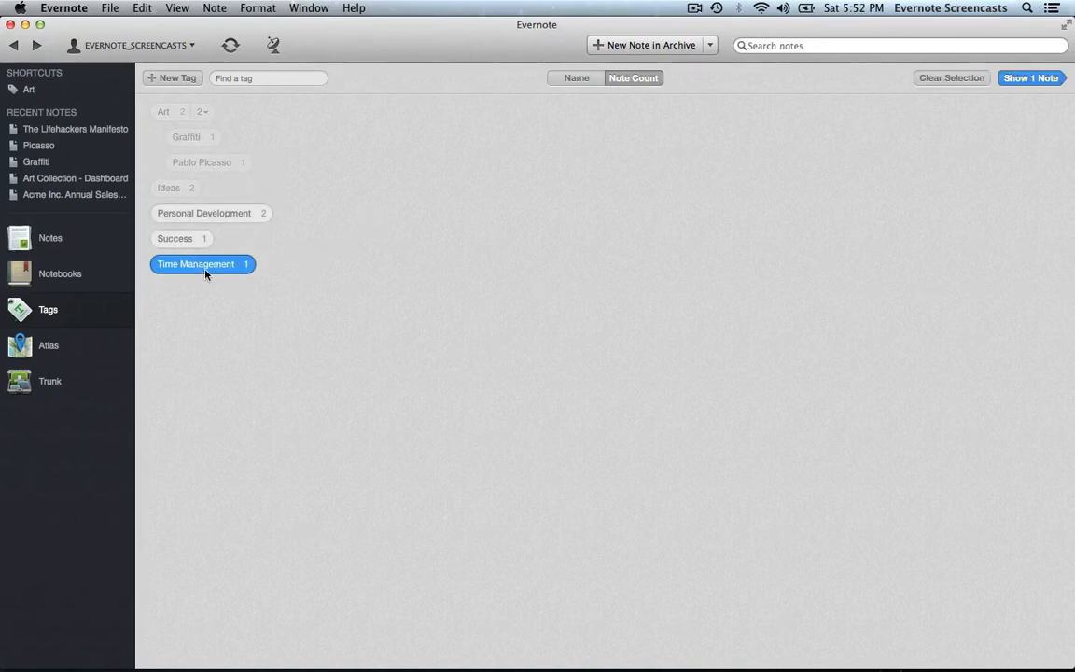
drag(205, 270, 53, 93)
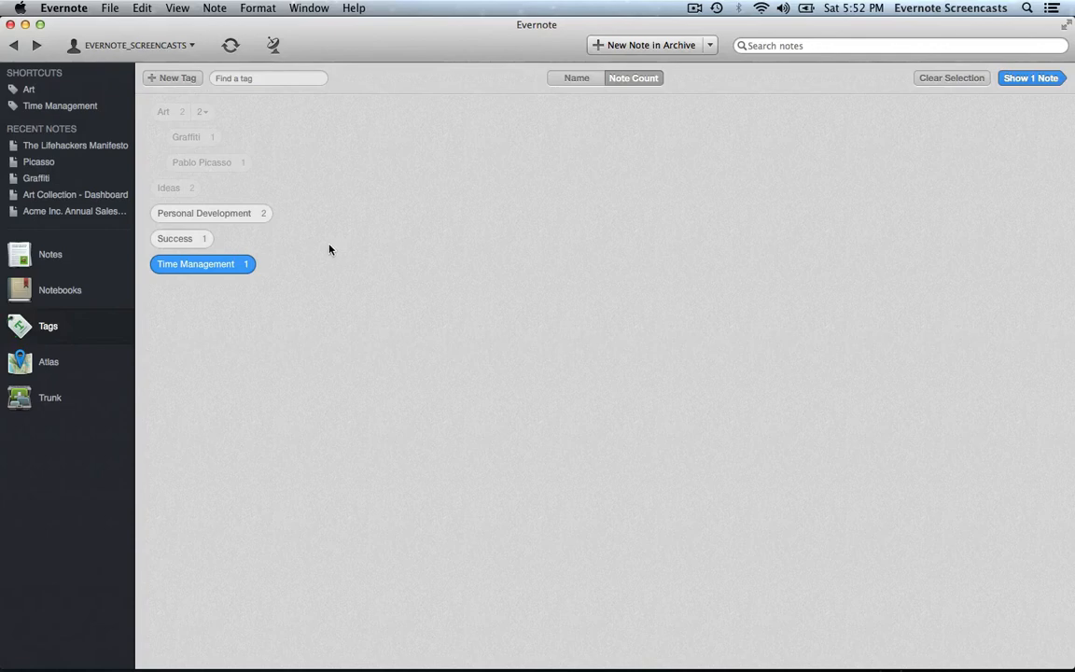
- Open the note tagged Success, How to Get More Done in Less Time, and remove its Success tag
click(240, 219)
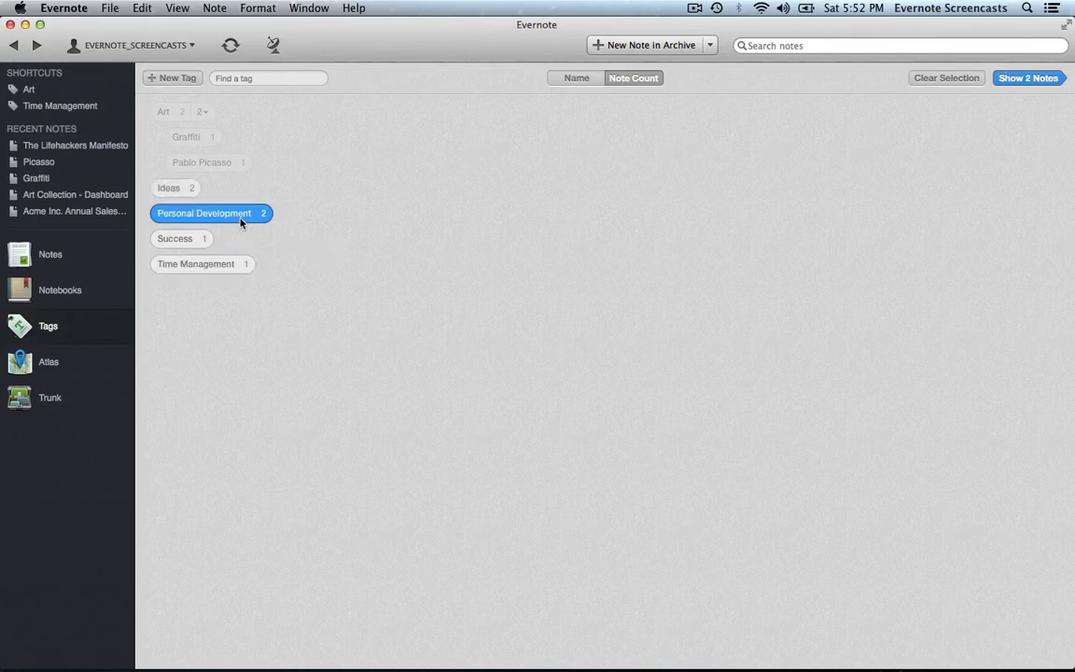
click(195, 236)
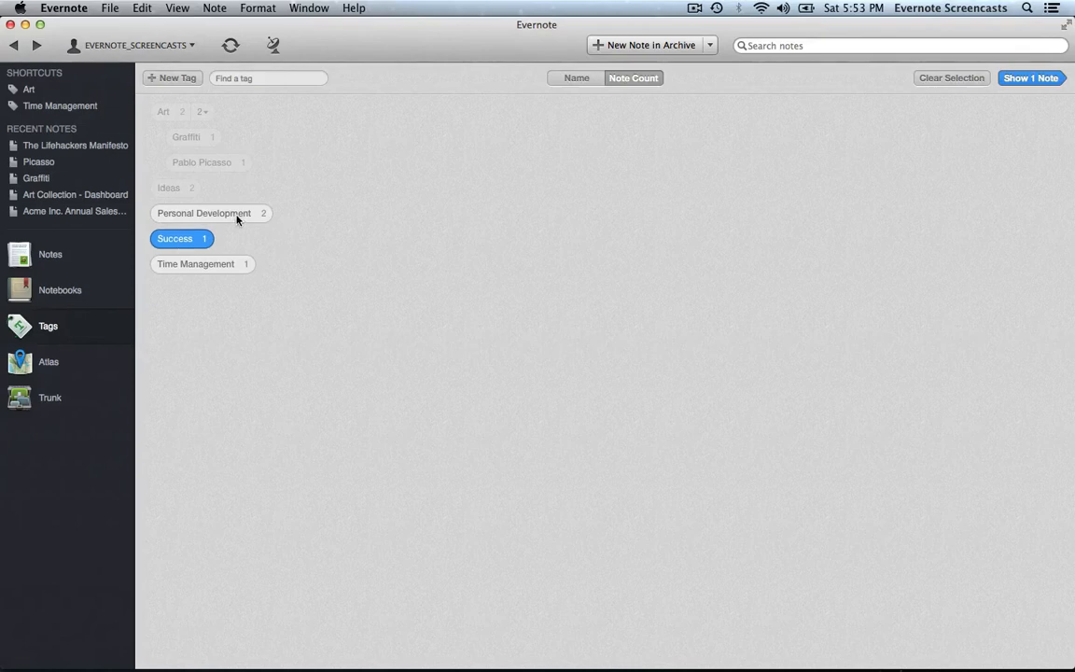
double_click(182, 241)
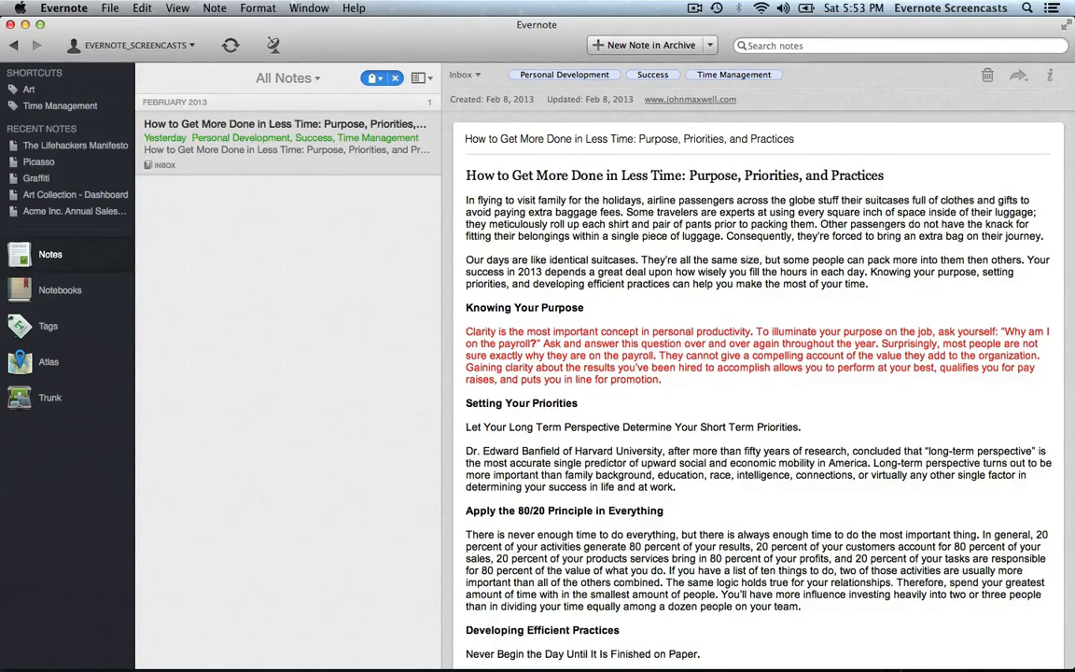
key(BackSpace)
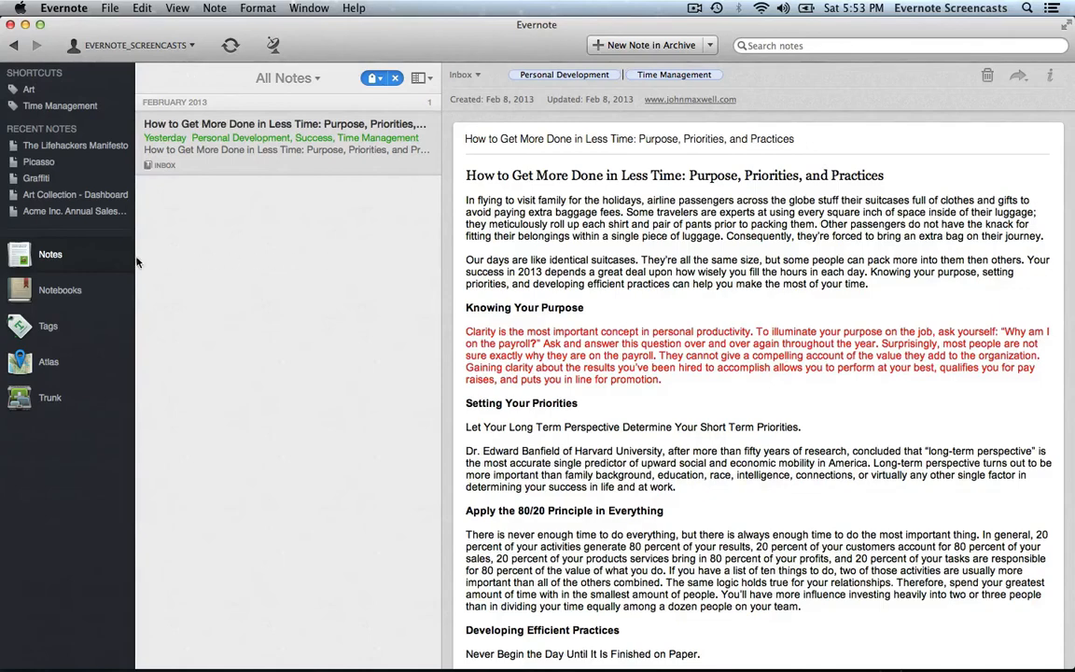
- Return to the tag list and delete the unused Success tag
click(14, 44)
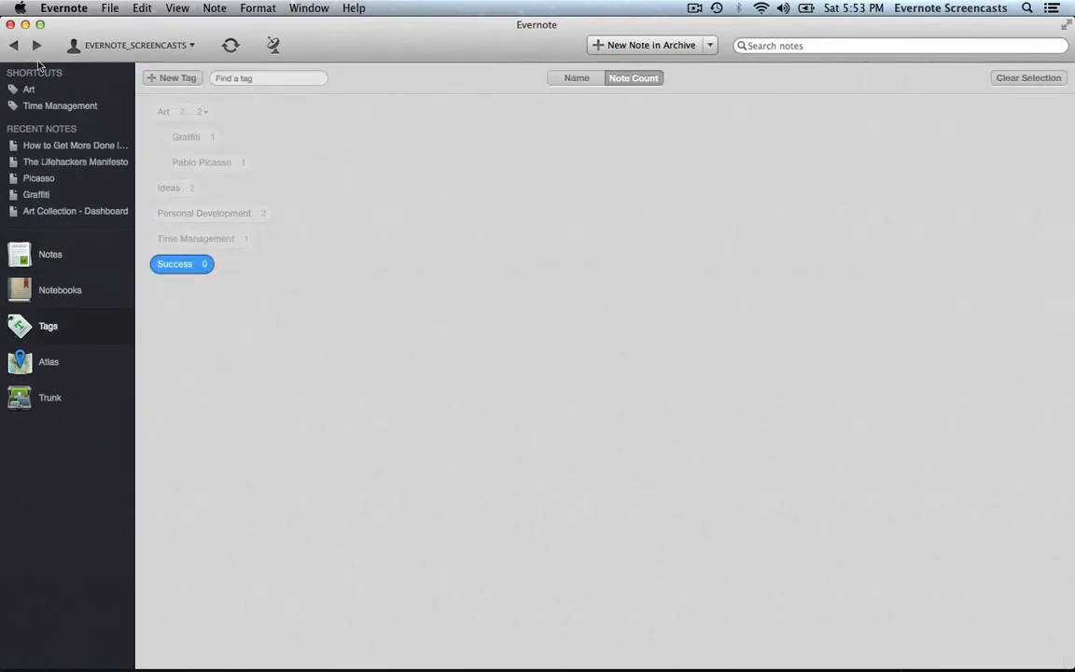
click(291, 263)
click(195, 267)
right_click(195, 267)
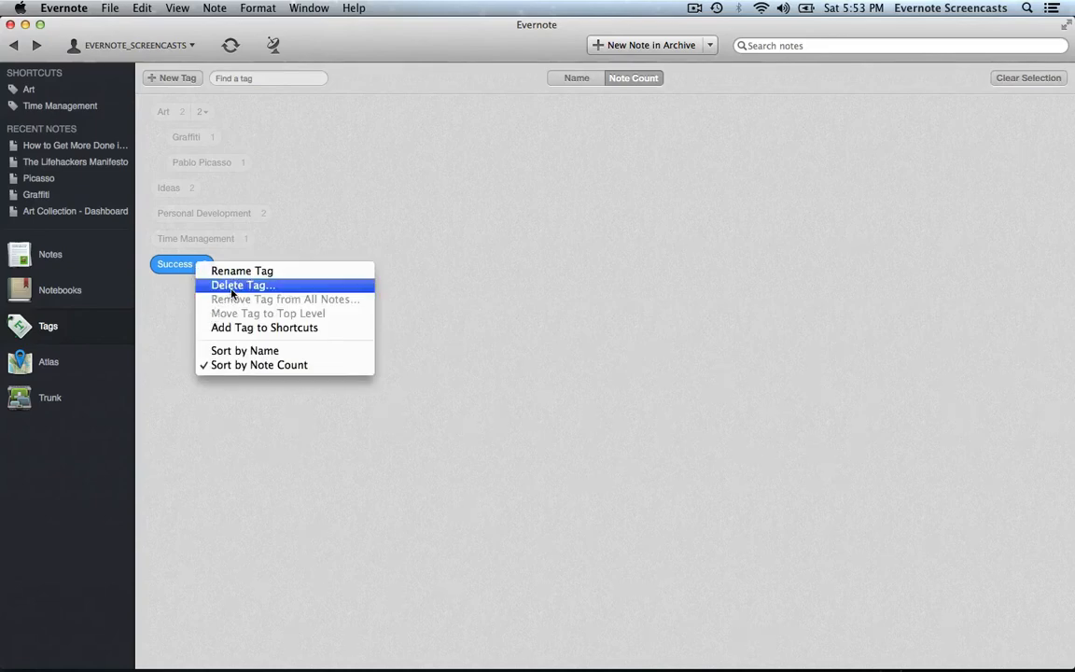
click(217, 286)
click(657, 124)
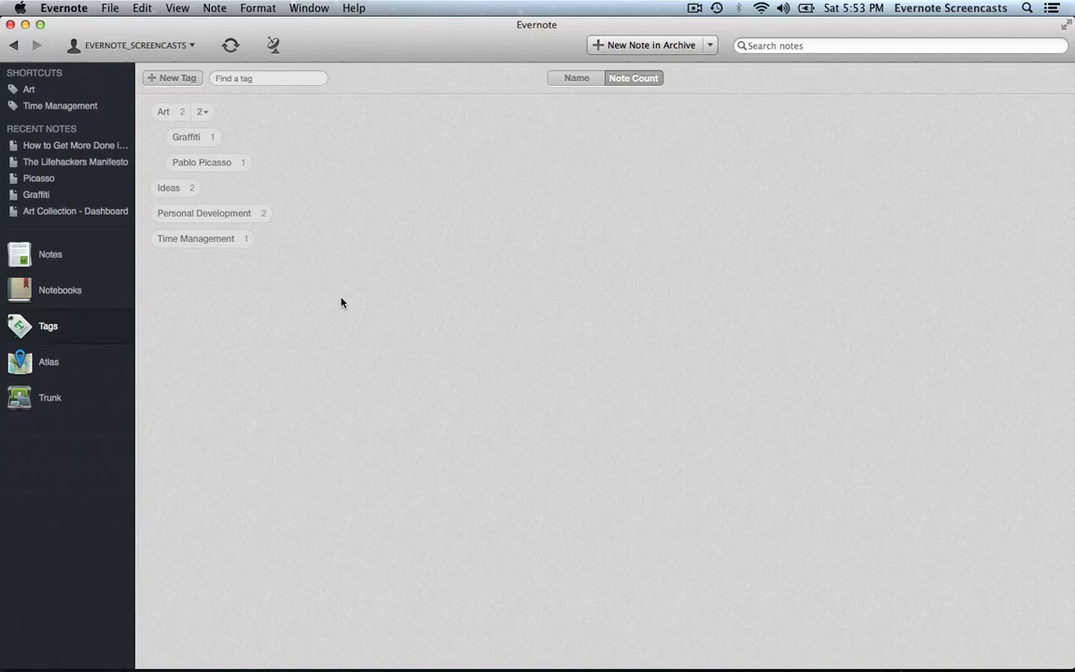
- Look at the note search options and the overview of notebooks and stacks
click(818, 56)
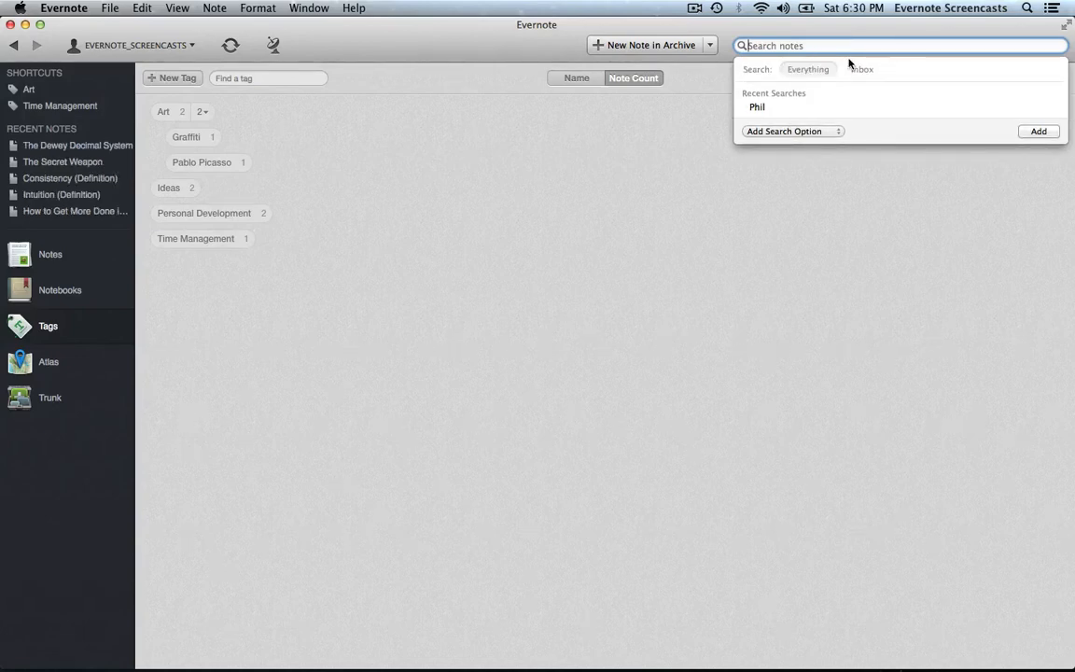
click(550, 280)
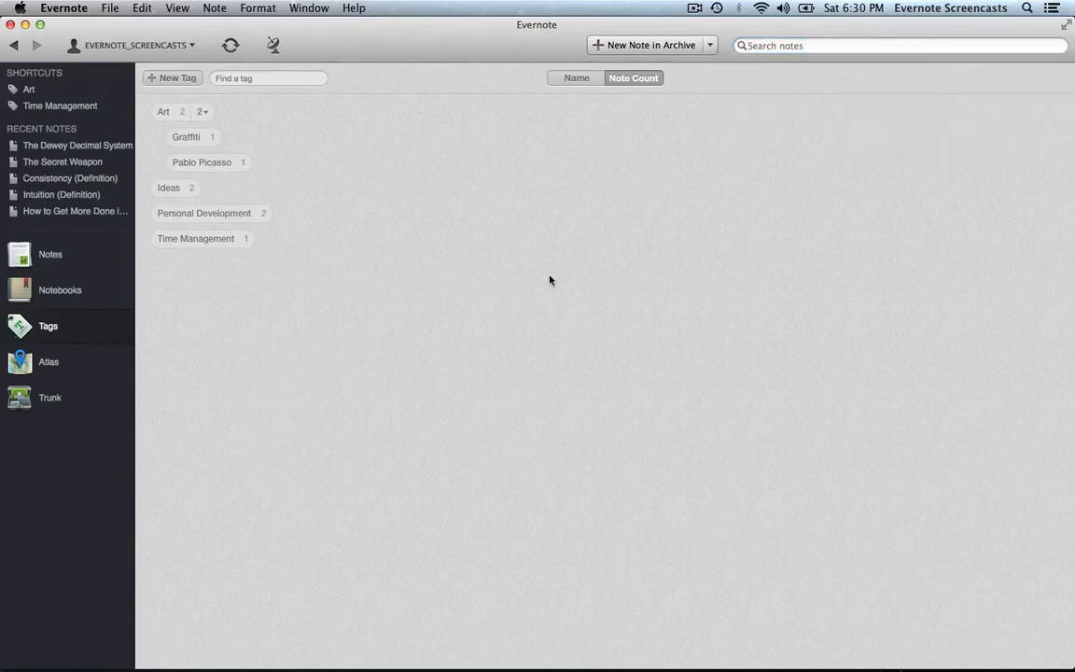
click(65, 285)
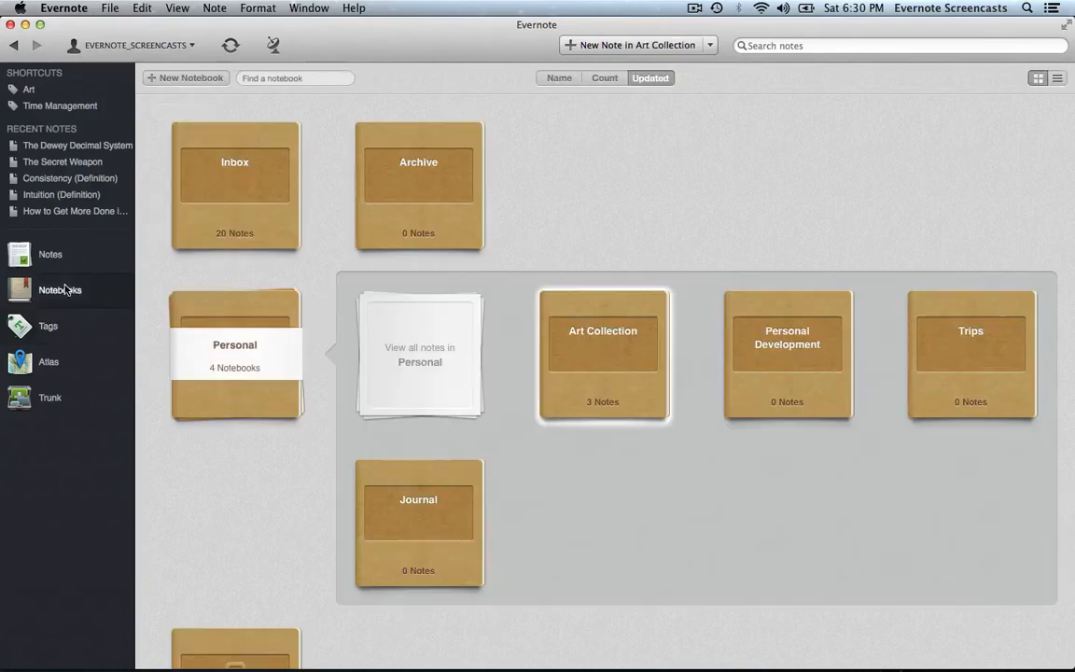
- View the Inbox notes The Dewey Decimal System, The Secret Weapon, Intuition (Definition) and Consistency (Definition) in turn
click(91, 247)
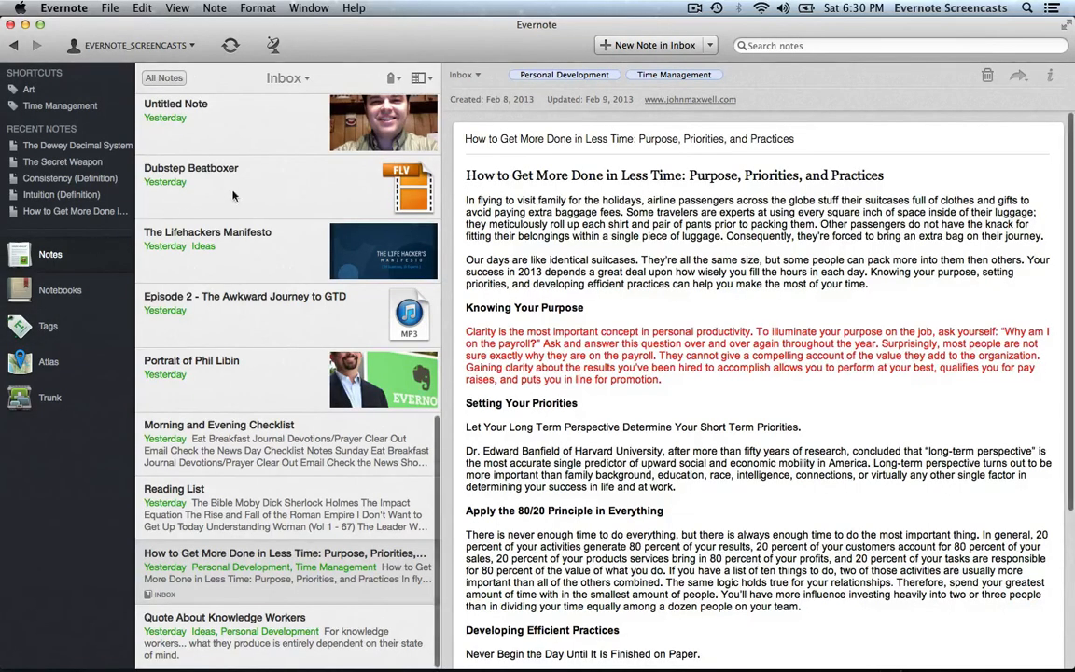
scroll(268, 199, up, 10)
click(313, 152)
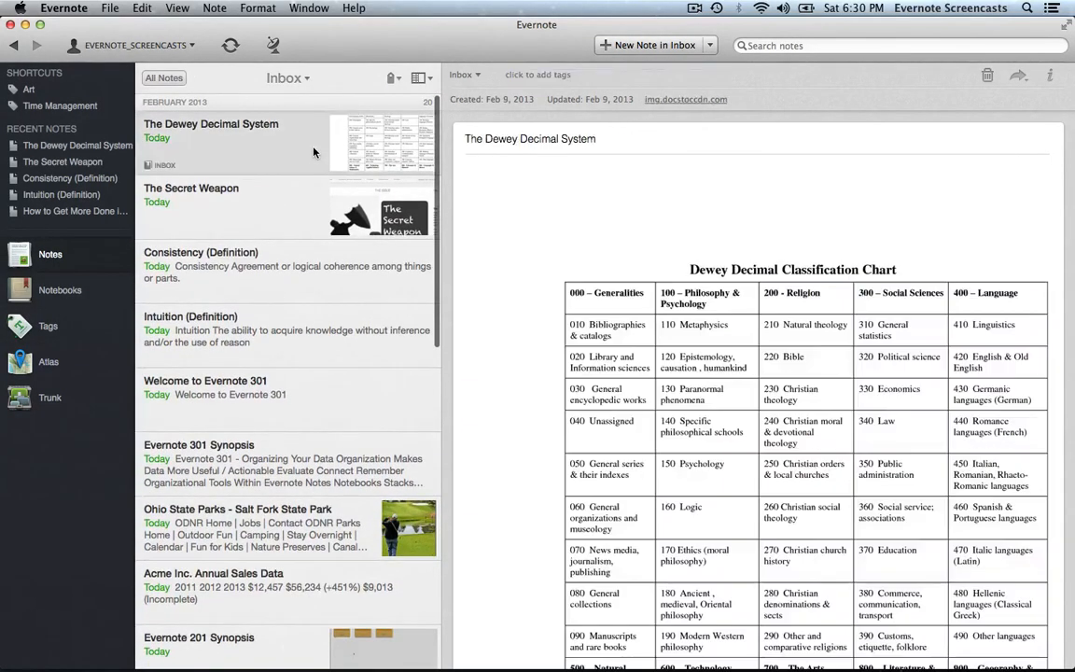
click(306, 195)
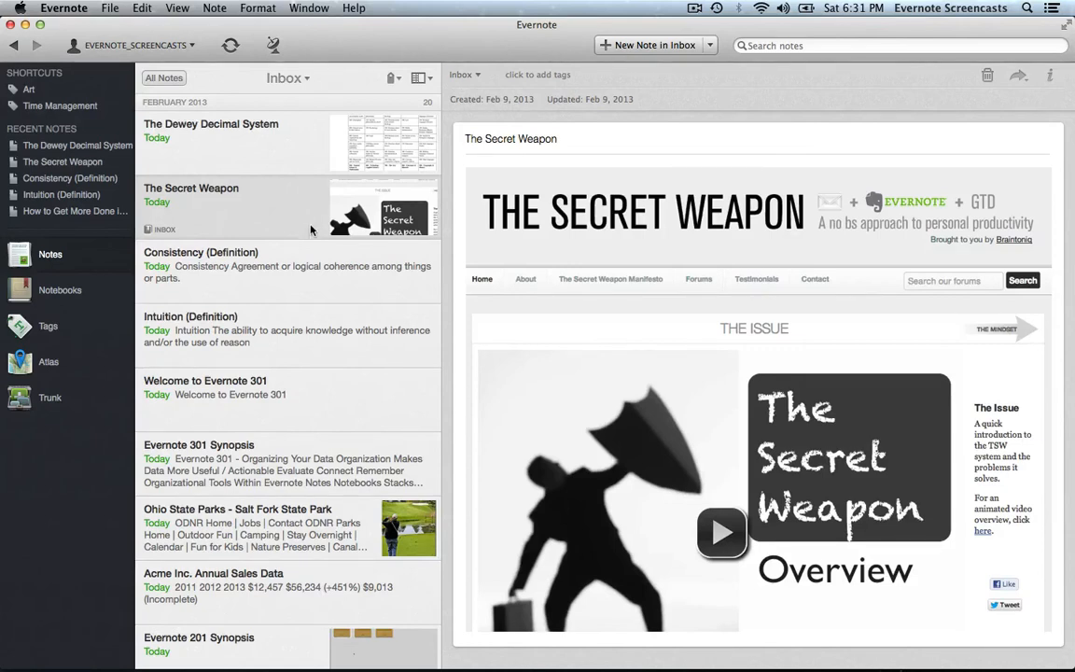
click(328, 348)
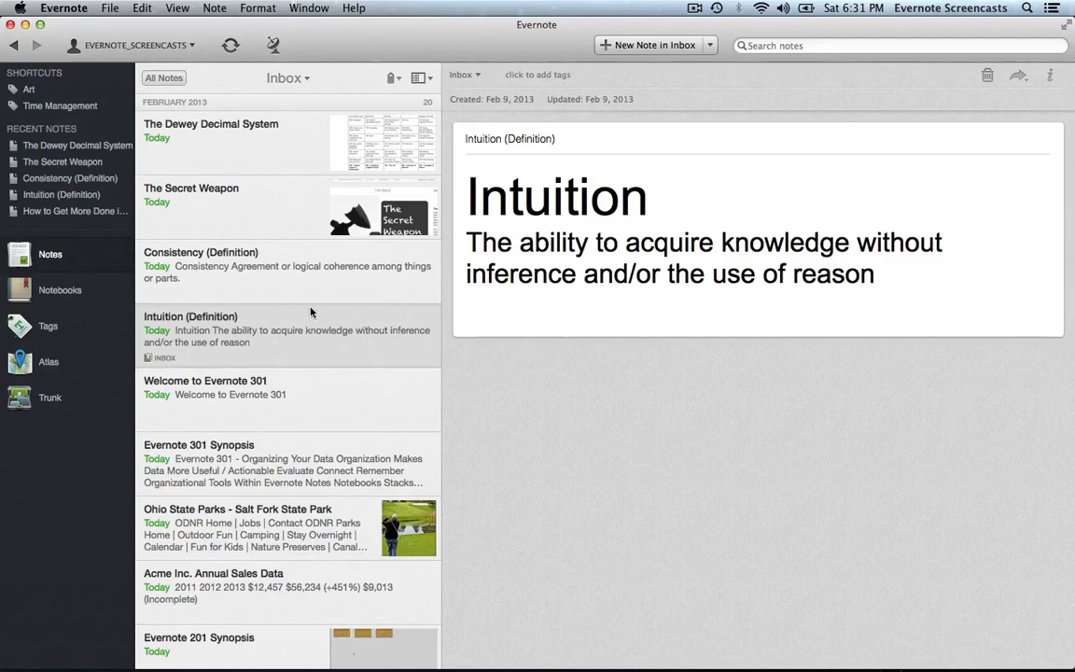
click(315, 273)
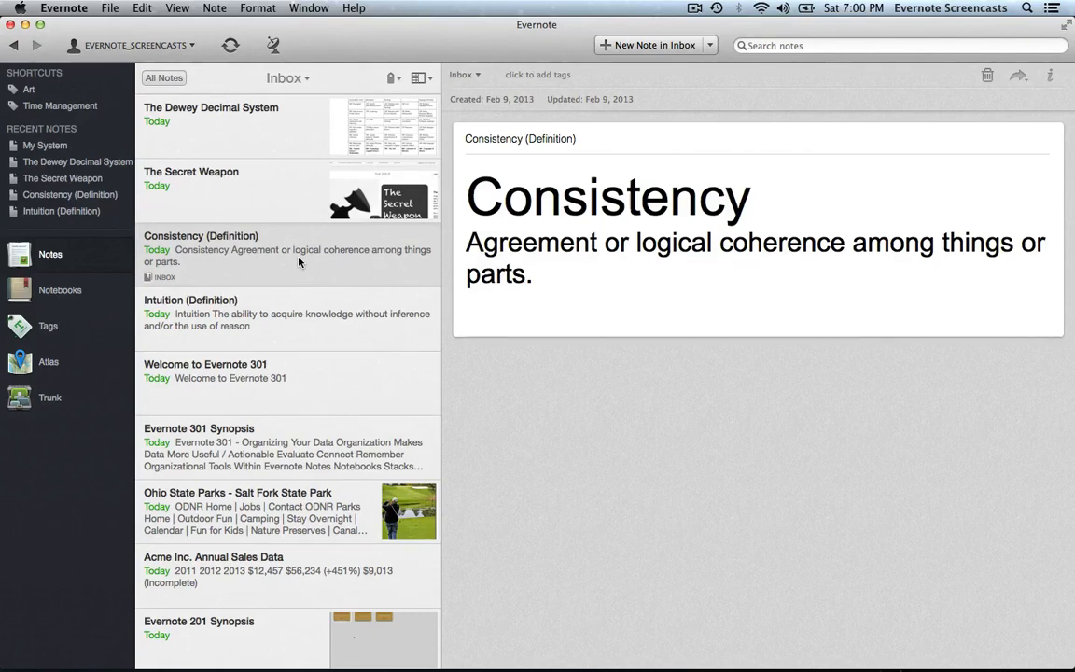
- Open the My System note and highlight its two Notes examples, Anniversary Vacation to Niagara Falls and Goals 2013
scroll(299, 262, up, 3)
click(268, 125)
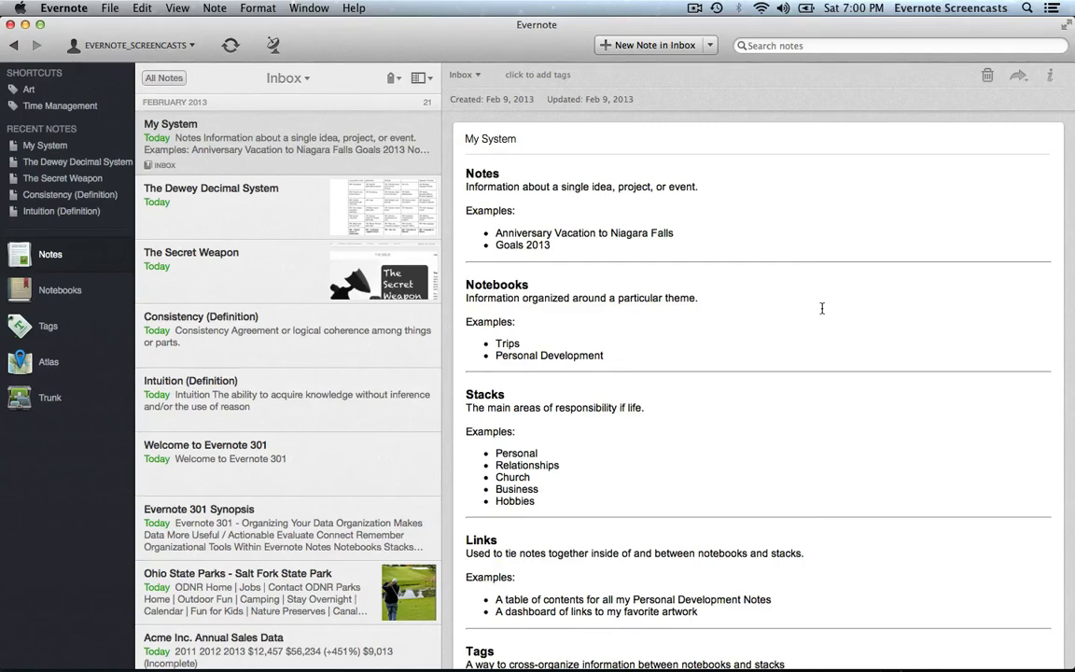
click(731, 252)
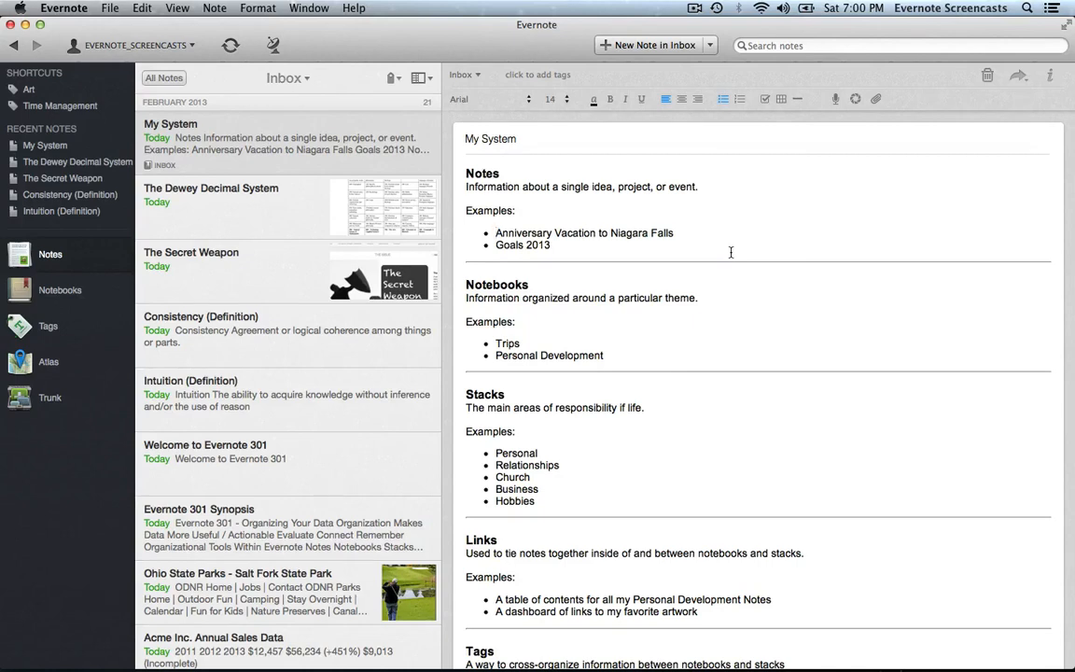
key(shift+super+Right)
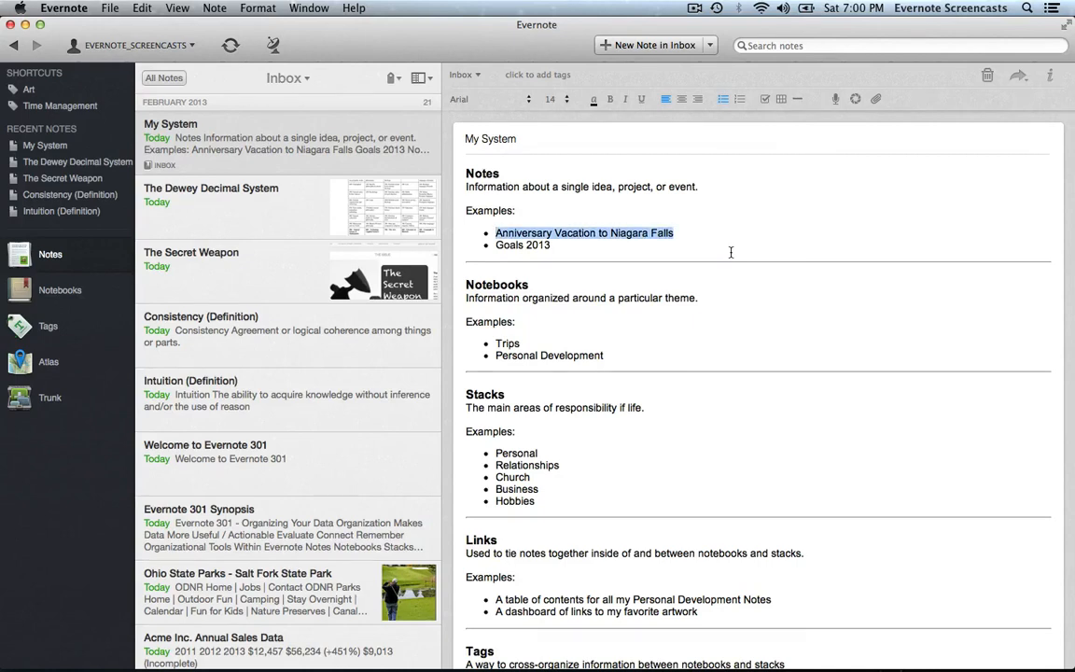
key(Down)
key(shift+super+Left)
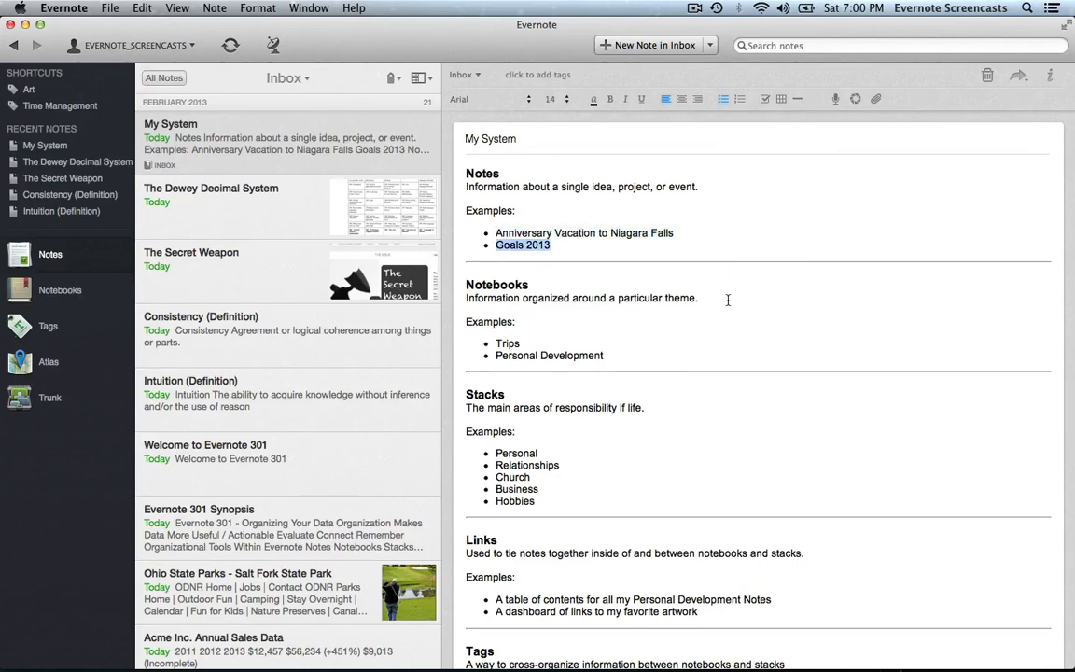
- Read through the Notebooks, Stacks, Links and Tags sections of the My System note, highlighting the Stacks section
click(727, 299)
scroll(728, 300, down, 2)
scroll(728, 300, down, 2)
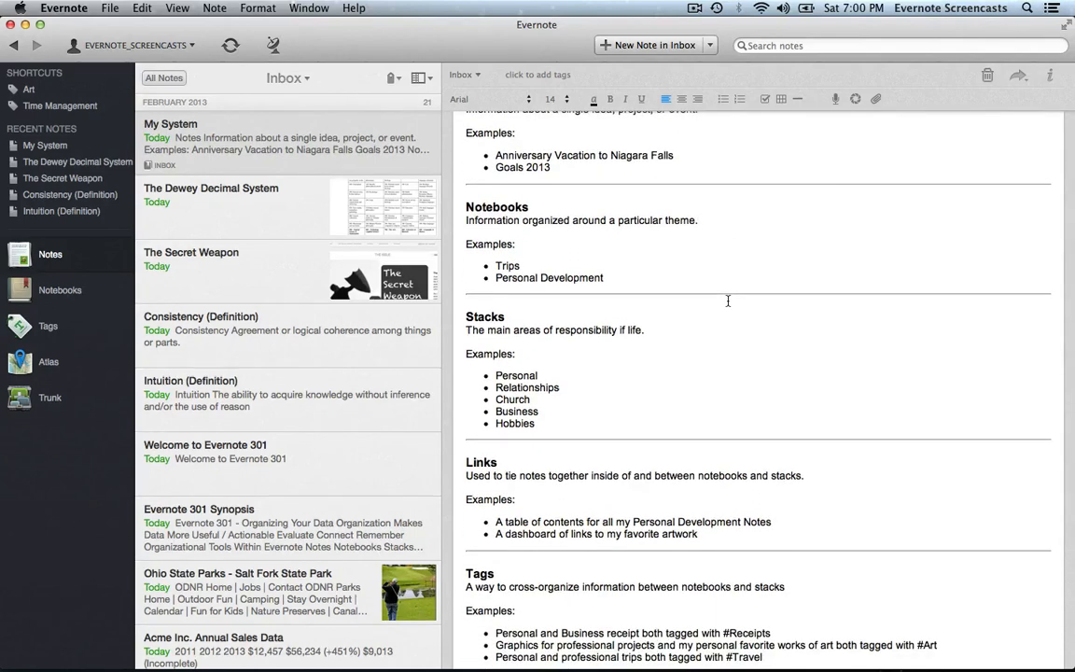
scroll(727, 299, down, 2)
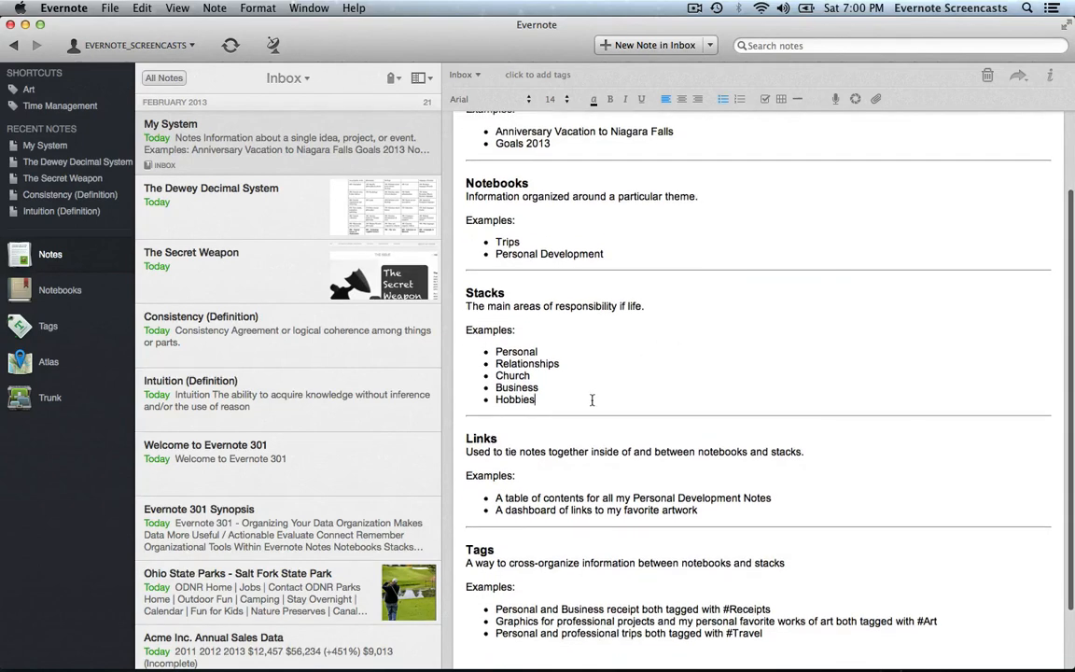
drag(592, 401, 458, 276)
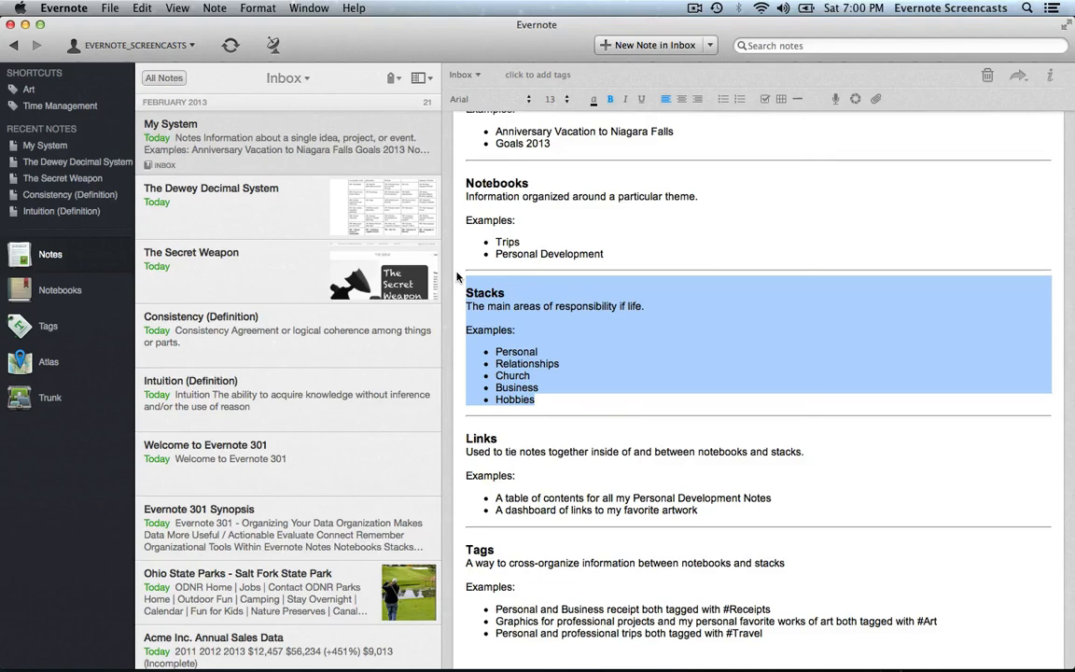
scroll(672, 336, down, 3)
click(786, 445)
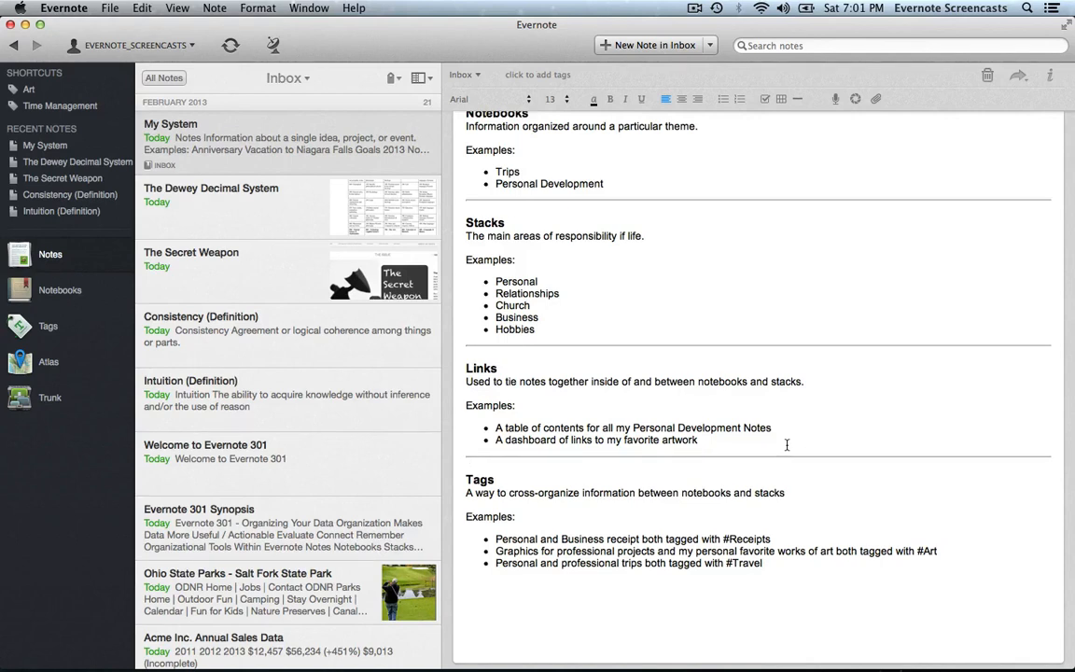
- In the body of the Welcome to Evernote 301 note, replace "Welcome to" with "Thanks for Watching"
click(389, 471)
click(517, 236)
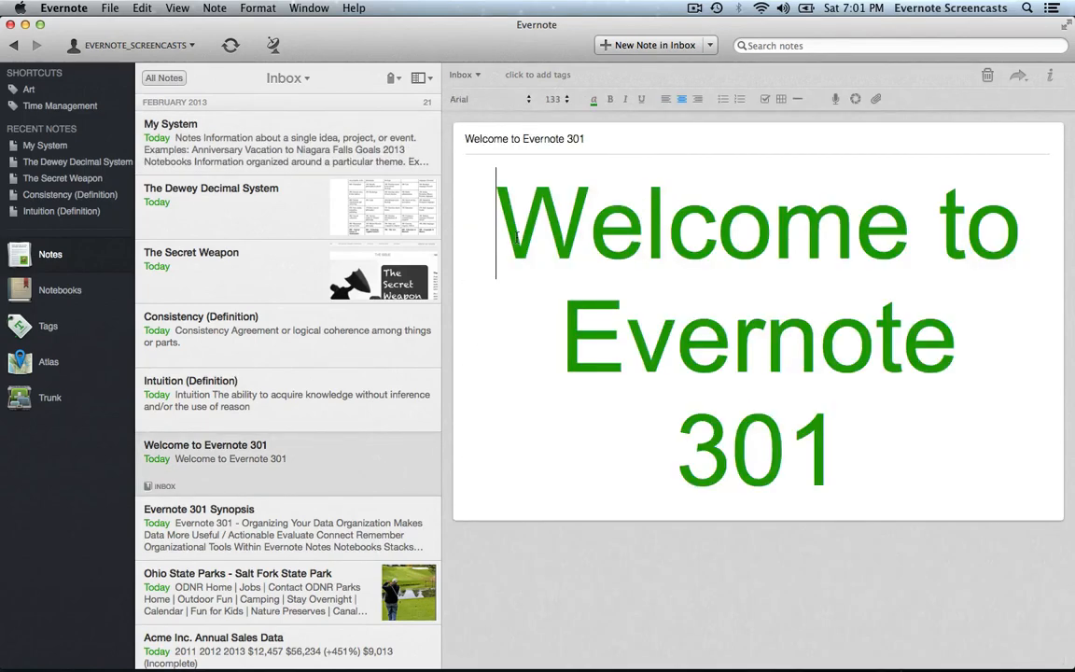
triple_click(517, 236)
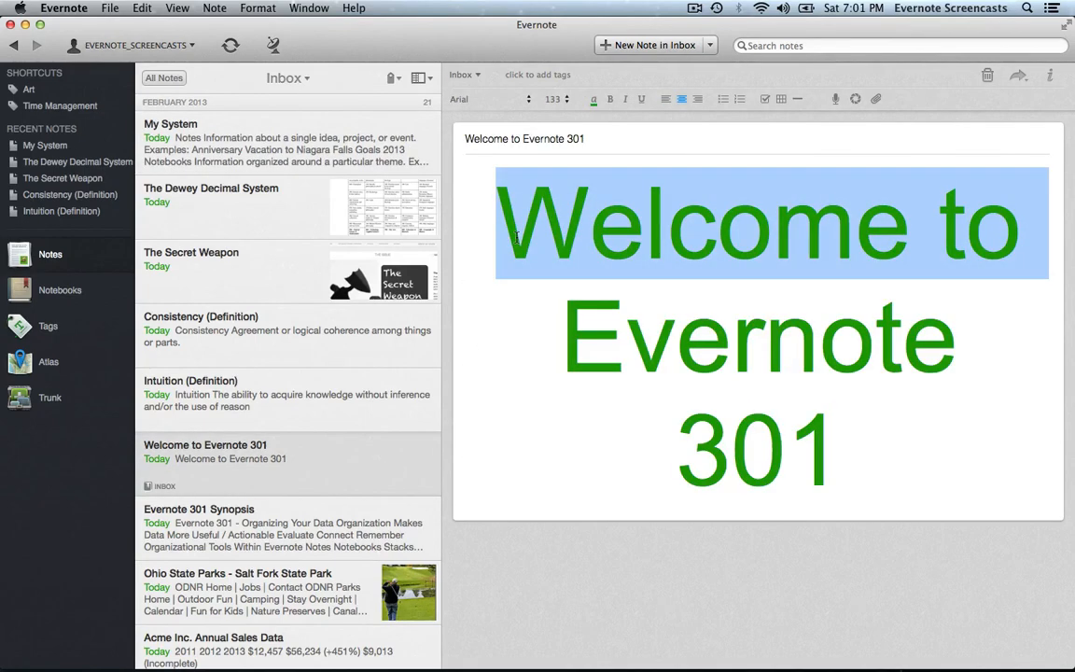
text(Thanks for W)
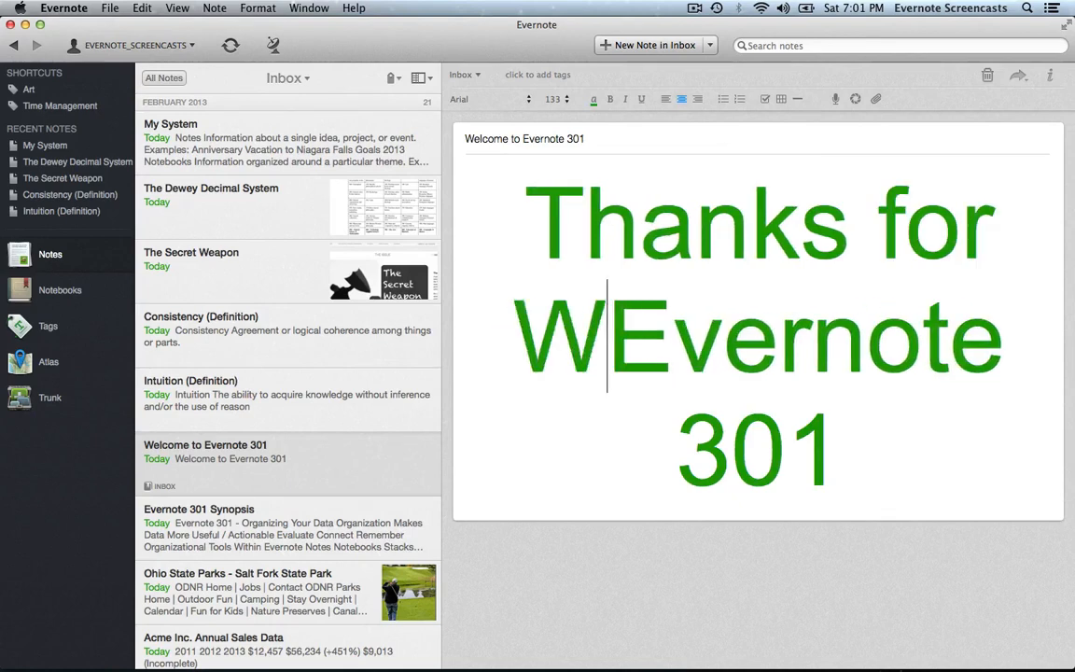
text(atch)
key(BackSpace)
text(ching)
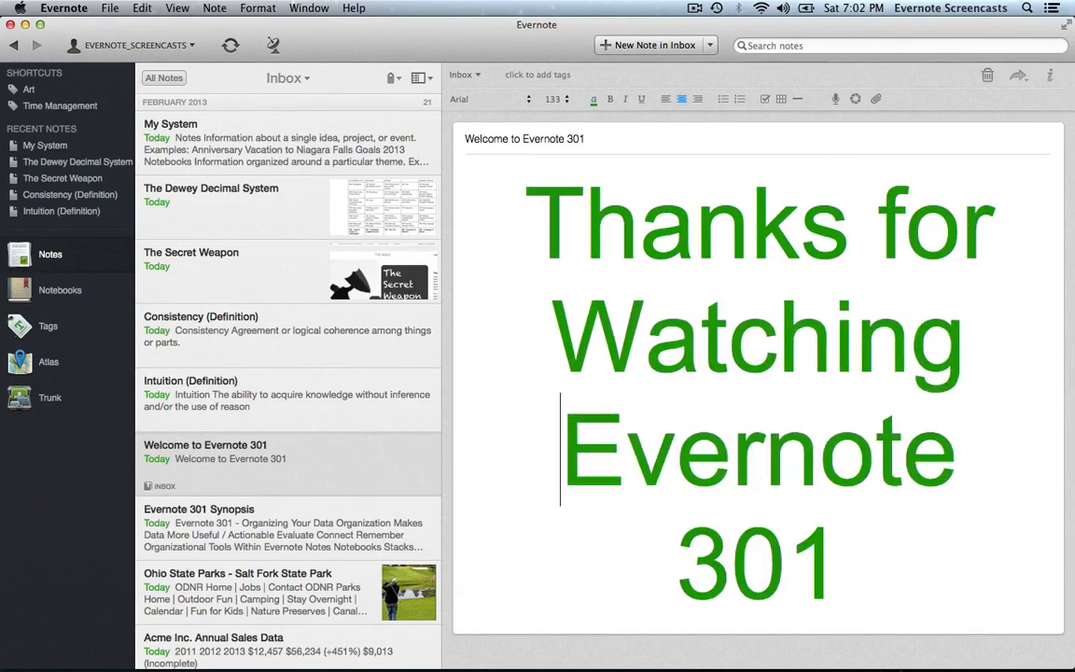